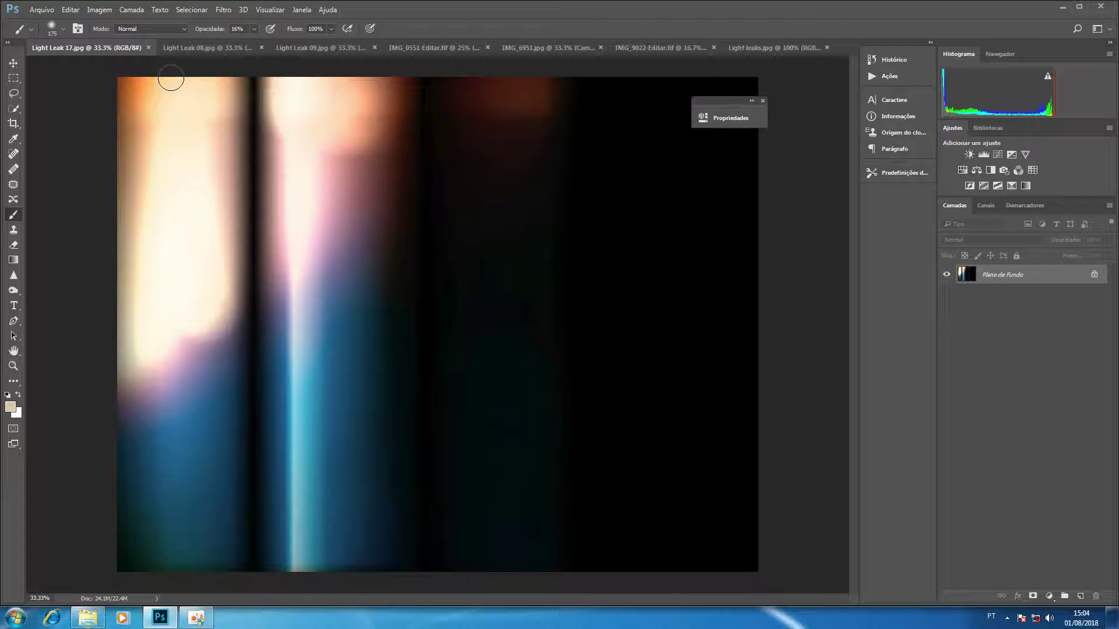
Step: Preview the Light Leak 08 overlay toggled over the child photo, then move to the next photo
{"action": "left_click", "coordinate": [204, 48]}
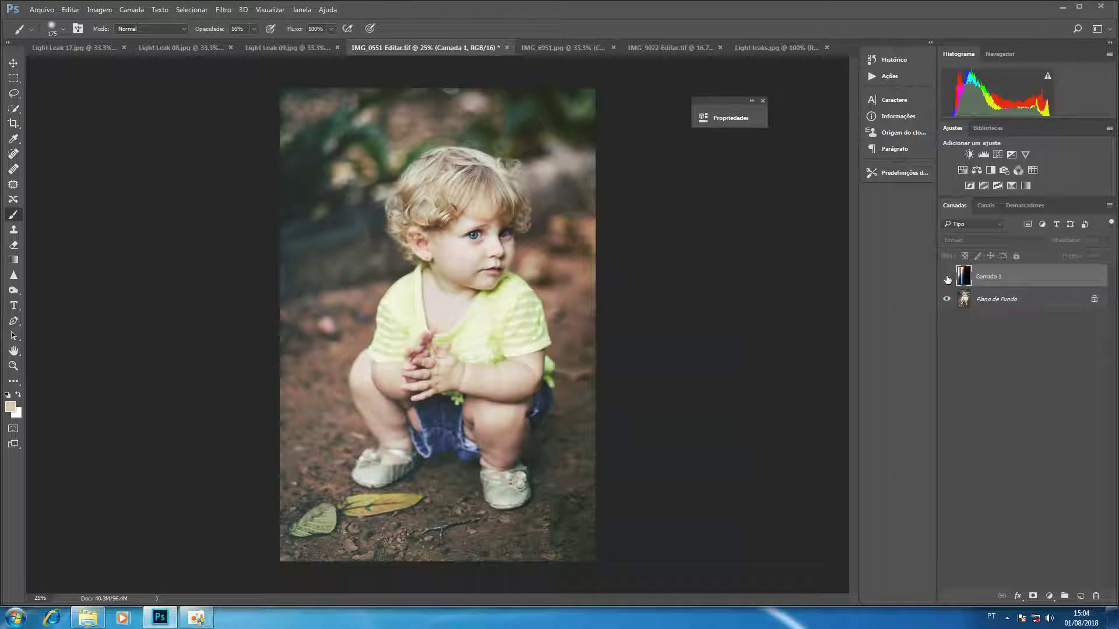
{"action": "left_click", "coordinate": [947, 277]}
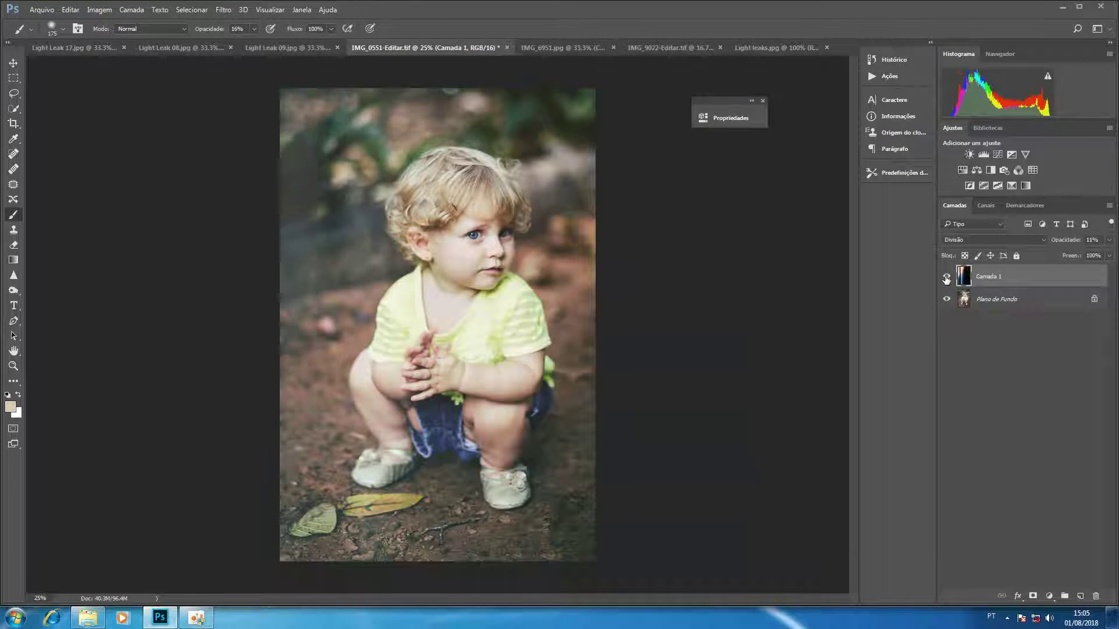
{"action": "key", "text": "ctrl+Tab"}
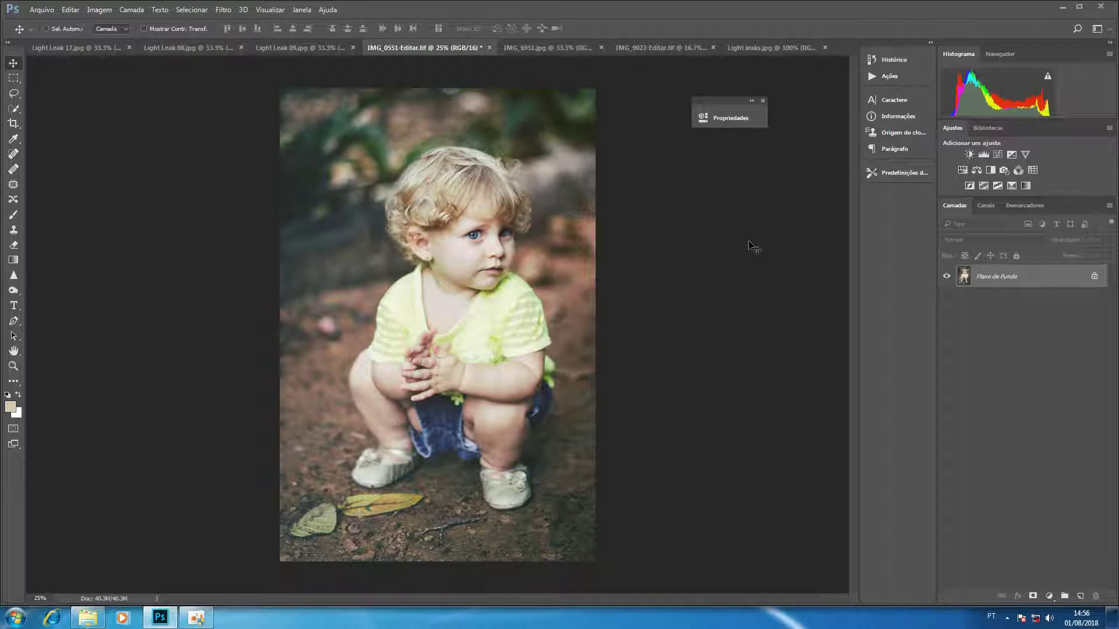
Step: Review Light Leak 17, 08, 09 and portraits IMG_0551, IMG_6951, IMG_9022, then show Light leaks.jpg full screen
{"action": "left_click", "coordinate": [94, 46]}
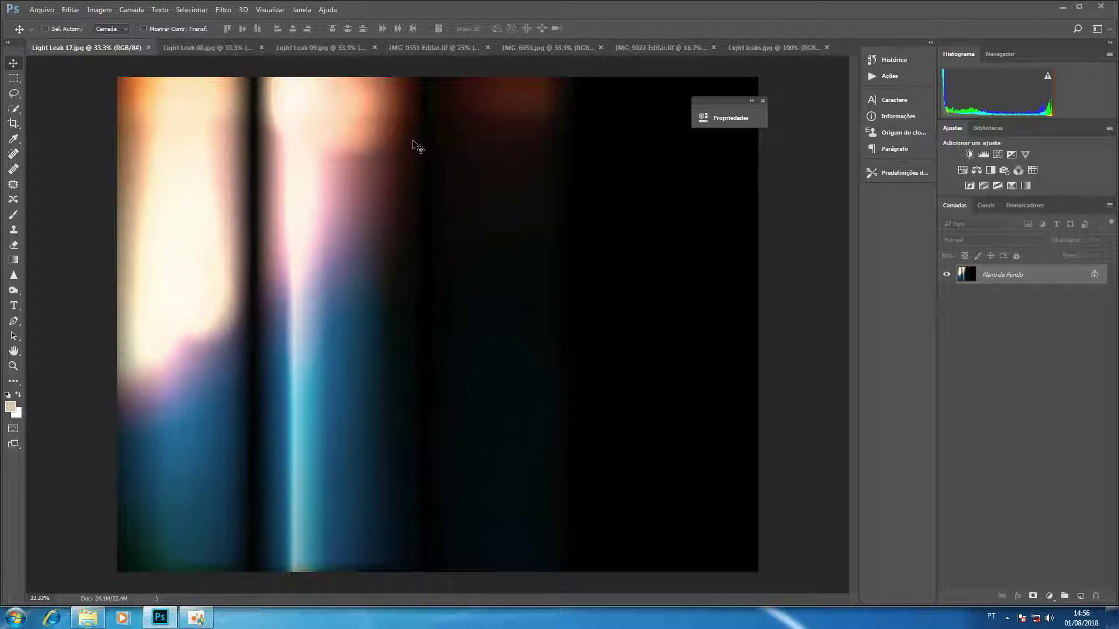
{"action": "left_click", "coordinate": [218, 49]}
{"action": "left_click", "coordinate": [323, 47]}
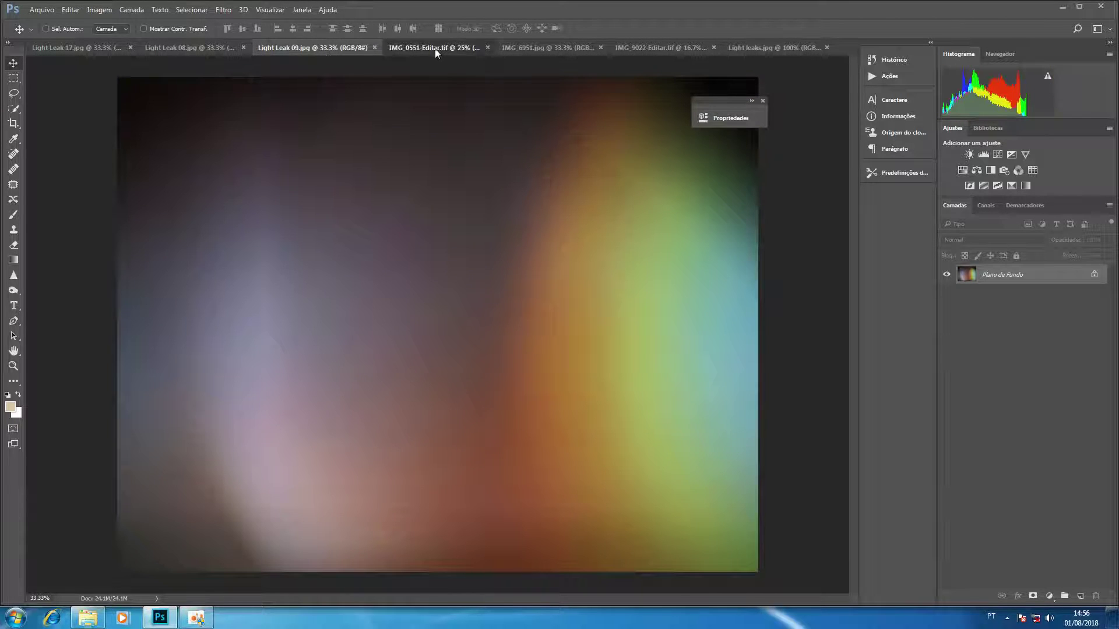
{"action": "left_click", "coordinate": [435, 47]}
{"action": "left_click", "coordinate": [535, 47]}
{"action": "left_click", "coordinate": [651, 47]}
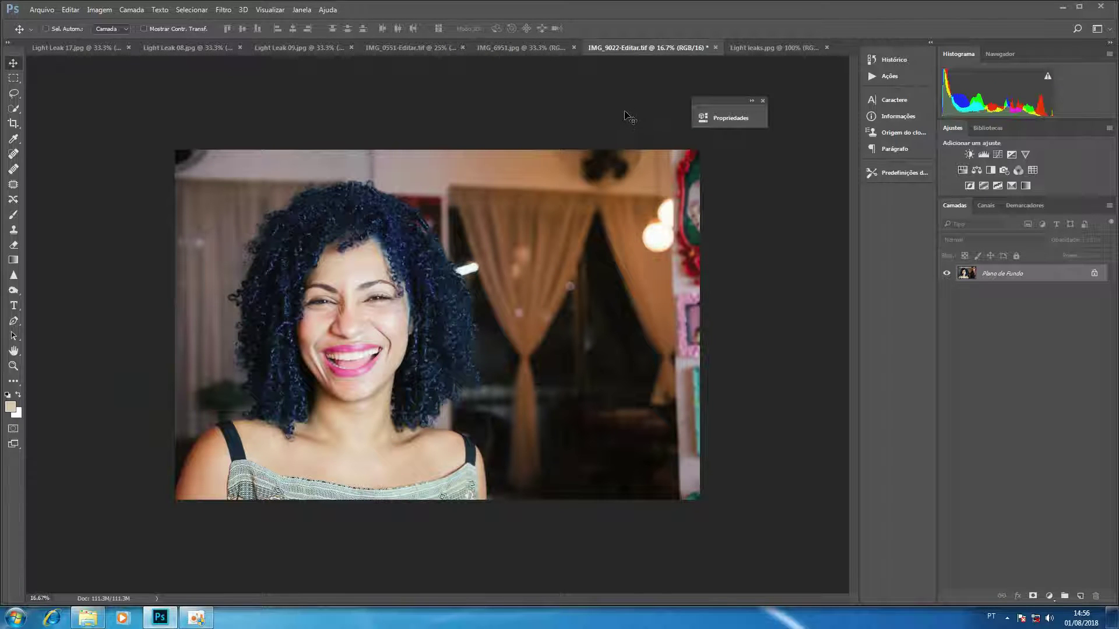
{"action": "left_click", "coordinate": [755, 47]}
{"action": "key", "text": "f"}
{"action": "key", "text": "f"}
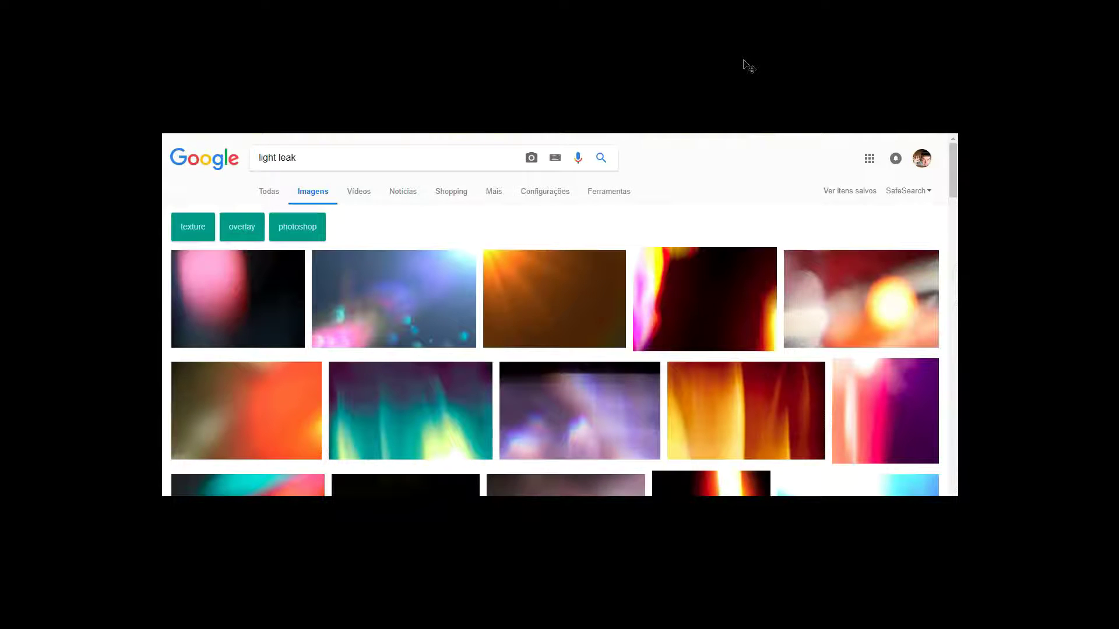
Step: Return to Standard Screen Mode, check the child and woman portraits, then bring up Light Leak 17.jpg
{"action": "key", "text": "f"}
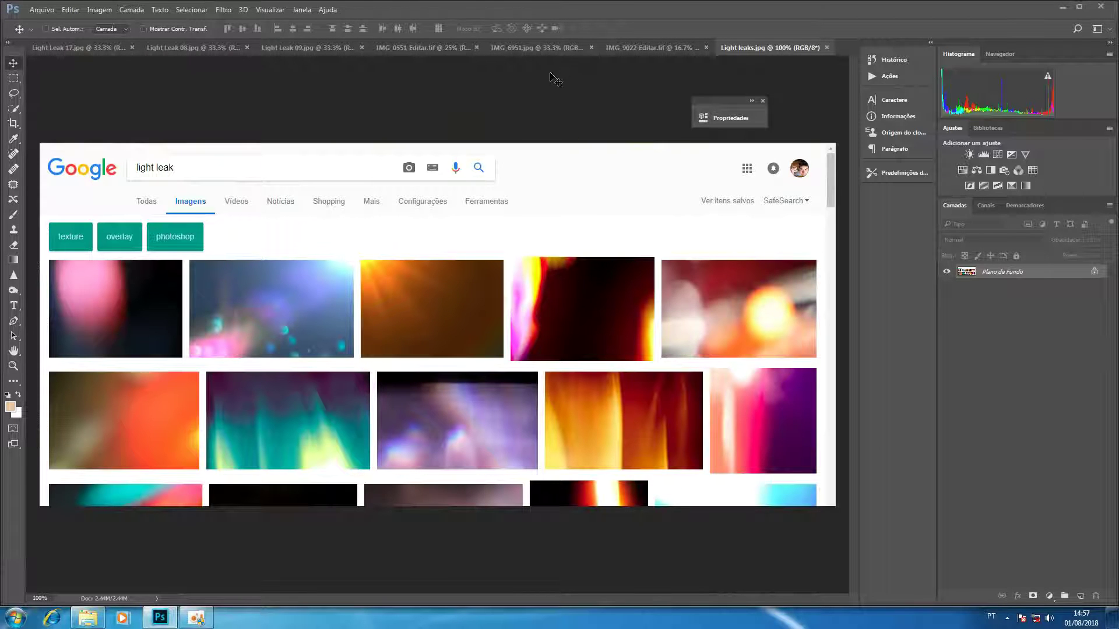
{"action": "left_click", "coordinate": [453, 49]}
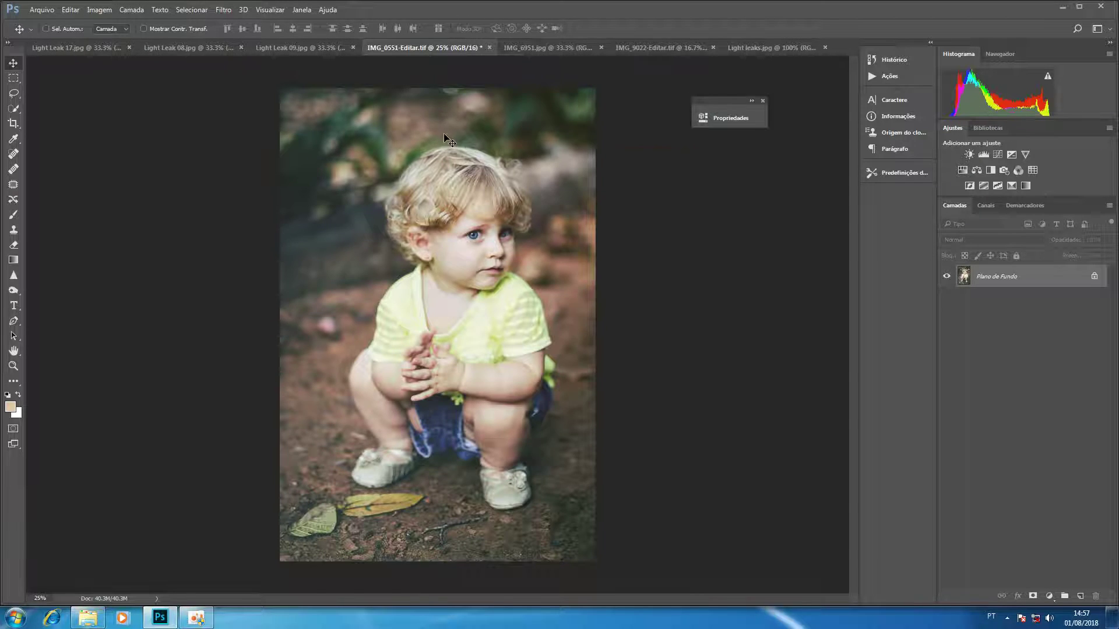
{"action": "key", "text": "ctrl+Tab"}
{"action": "key", "text": "ctrl+Tab"}
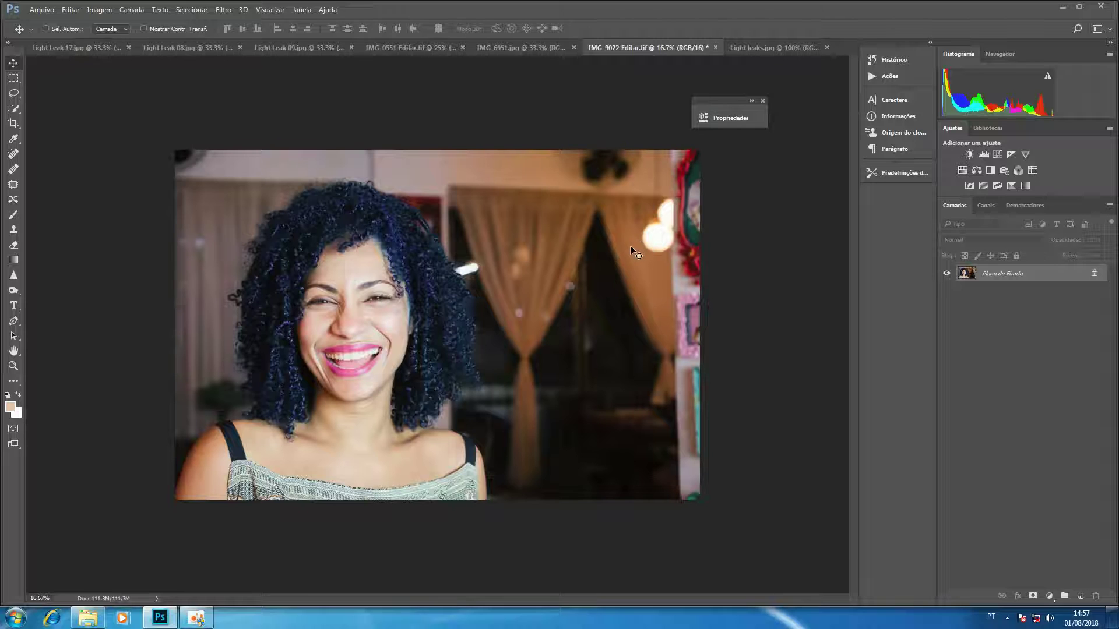
{"action": "left_click", "coordinate": [434, 49]}
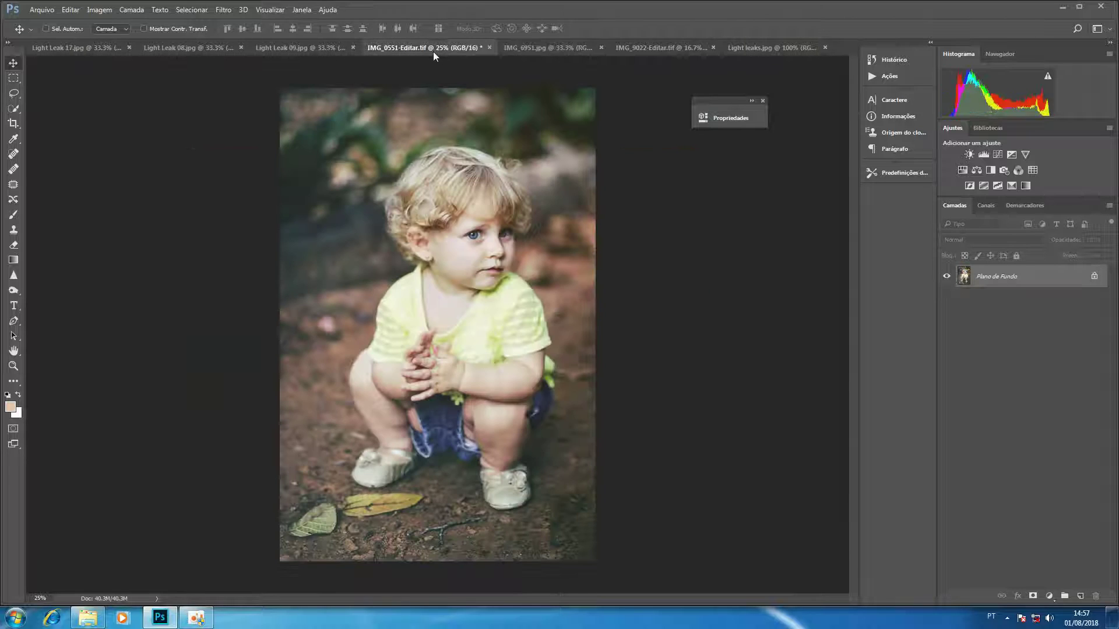
{"action": "left_click", "coordinate": [94, 47]}
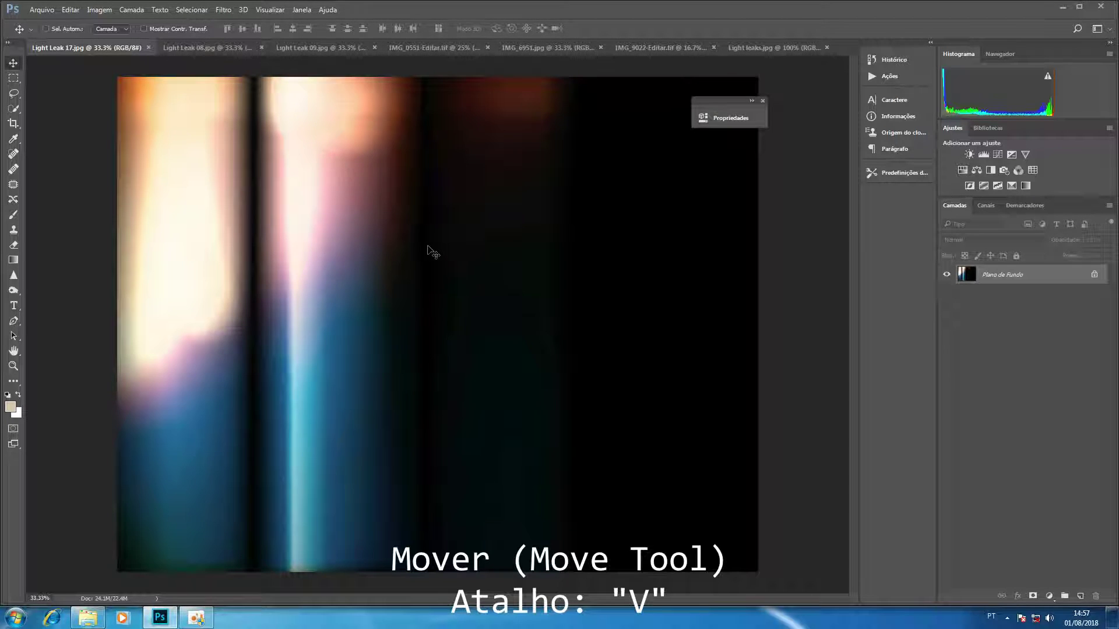
Step: Copy Light Leak 17 onto IMG_0551 and stretch it to reach the top, bottom and left edges
{"action": "mouse_move", "coordinate": [480, 134]}
{"action": "left_mouse_down"}
{"action": "mouse_move", "coordinate": [453, 239]}
{"action": "mouse_move", "coordinate": [485, 273]}
{"action": "mouse_move", "coordinate": [509, 404]}
{"action": "mouse_move", "coordinate": [541, 296]}
{"action": "left_mouse_up"}
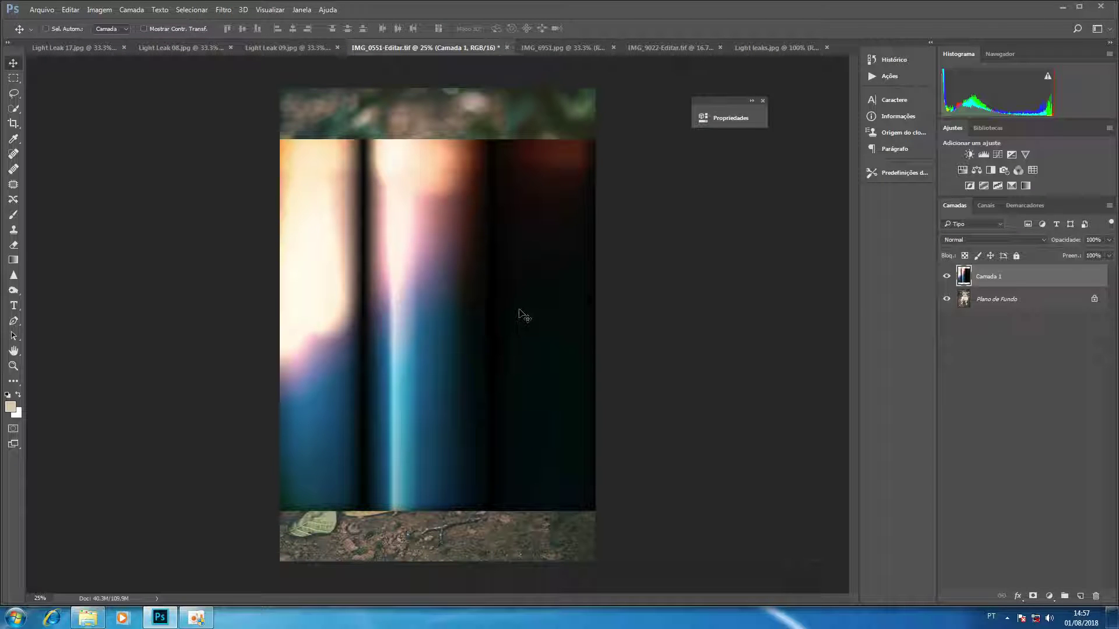
{"action": "key", "text": "ctrl"}
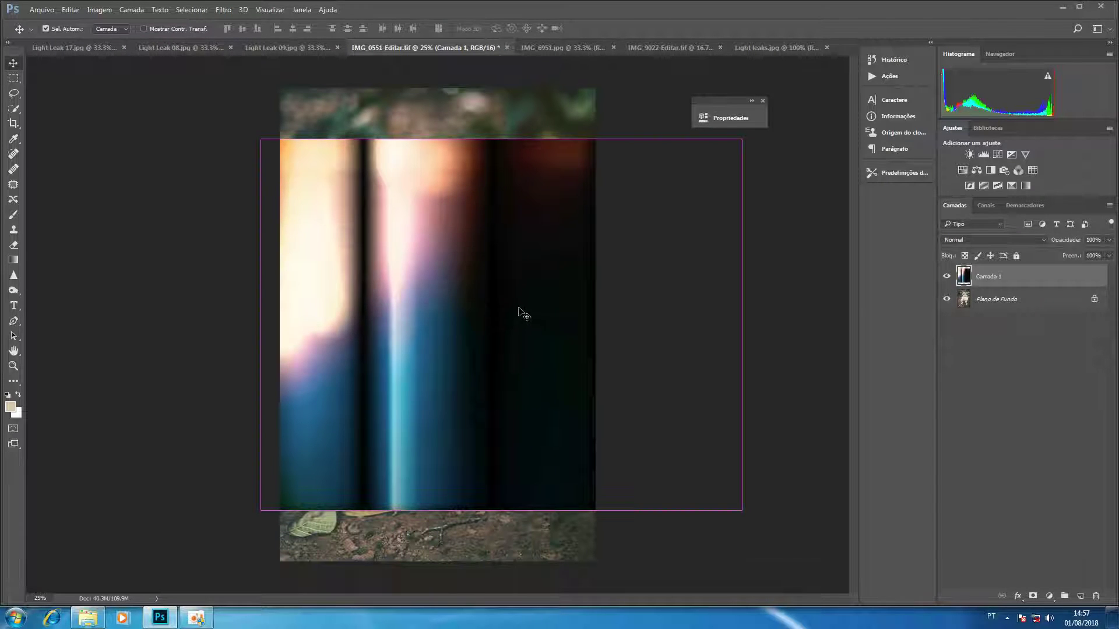
{"action": "key", "text": "ctrl+t"}
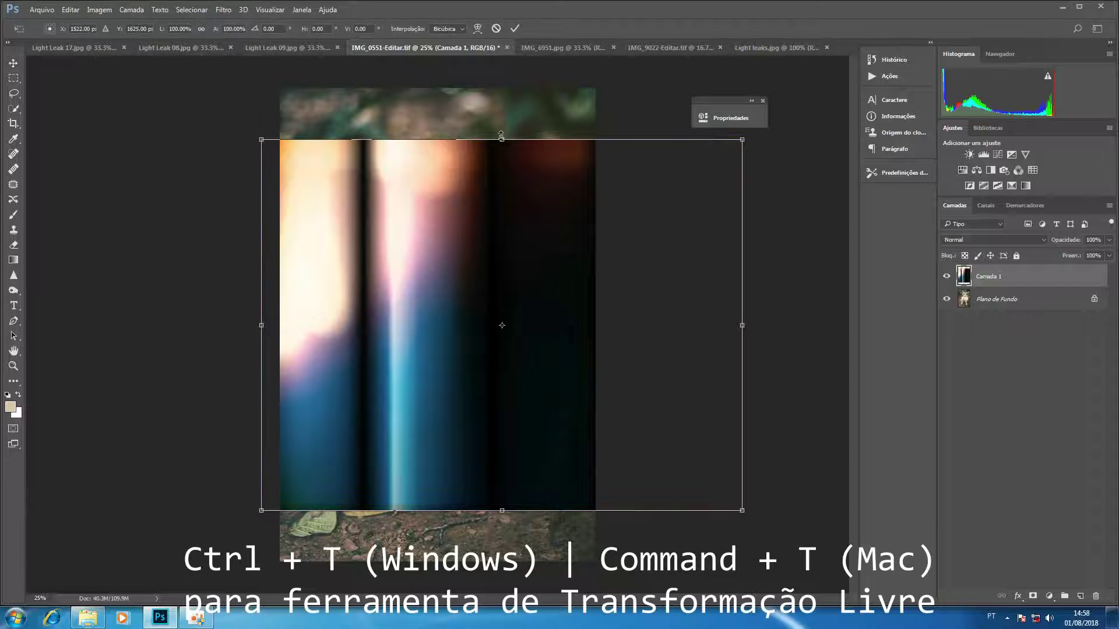
{"action": "left_click_drag", "start_coordinate": [501, 139], "coordinate": [502, 77]}
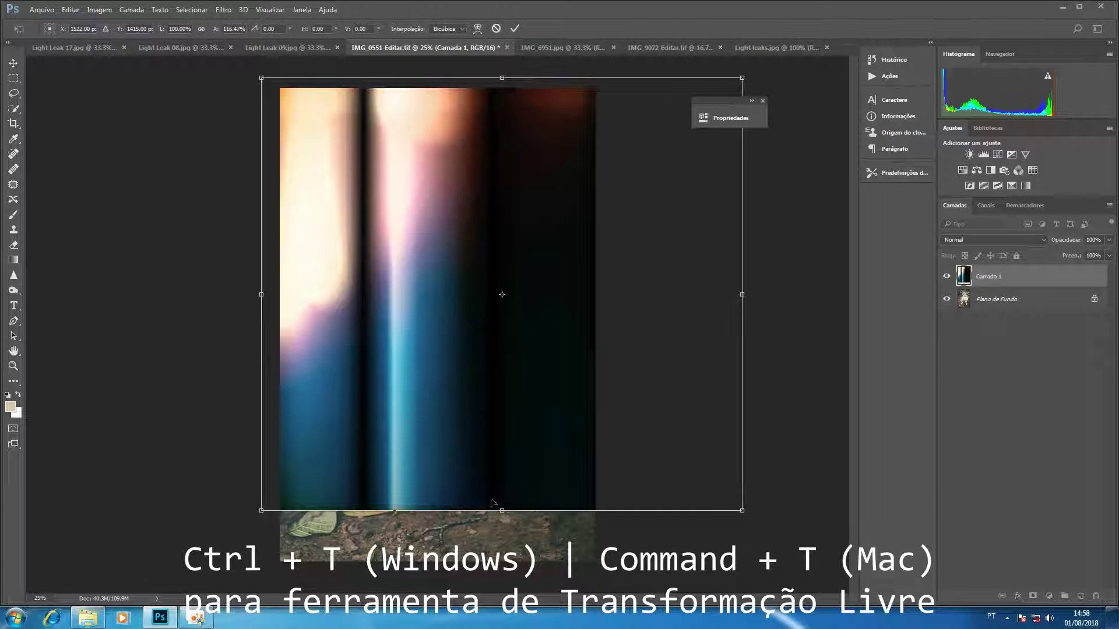
{"action": "left_click_drag", "start_coordinate": [501, 511], "coordinate": [501, 568]}
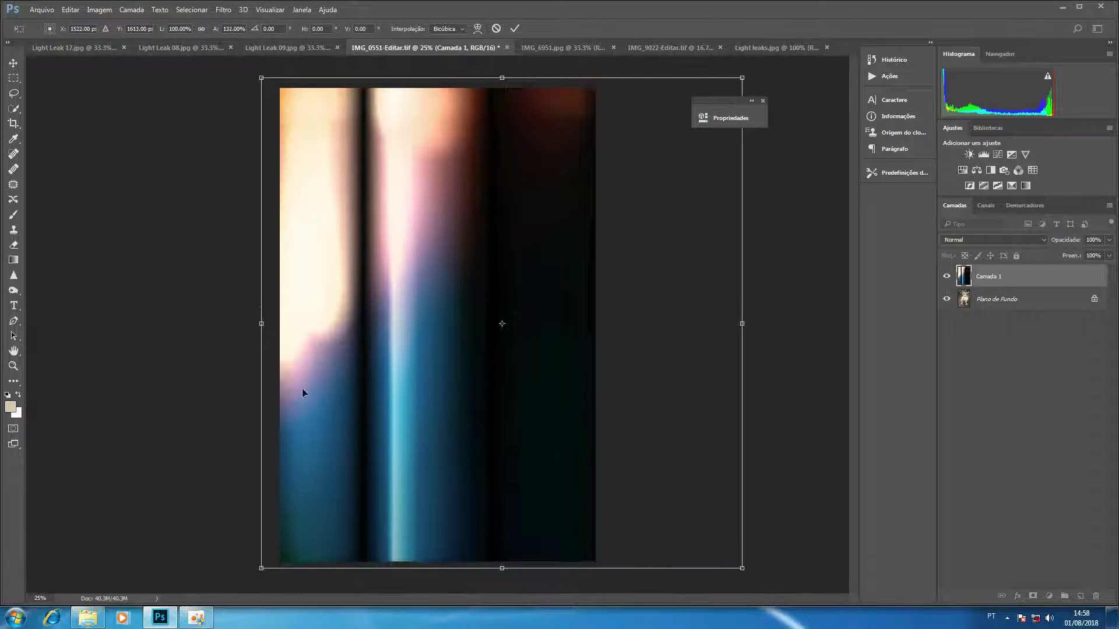
{"action": "left_click_drag", "start_coordinate": [261, 327], "coordinate": [240, 317]}
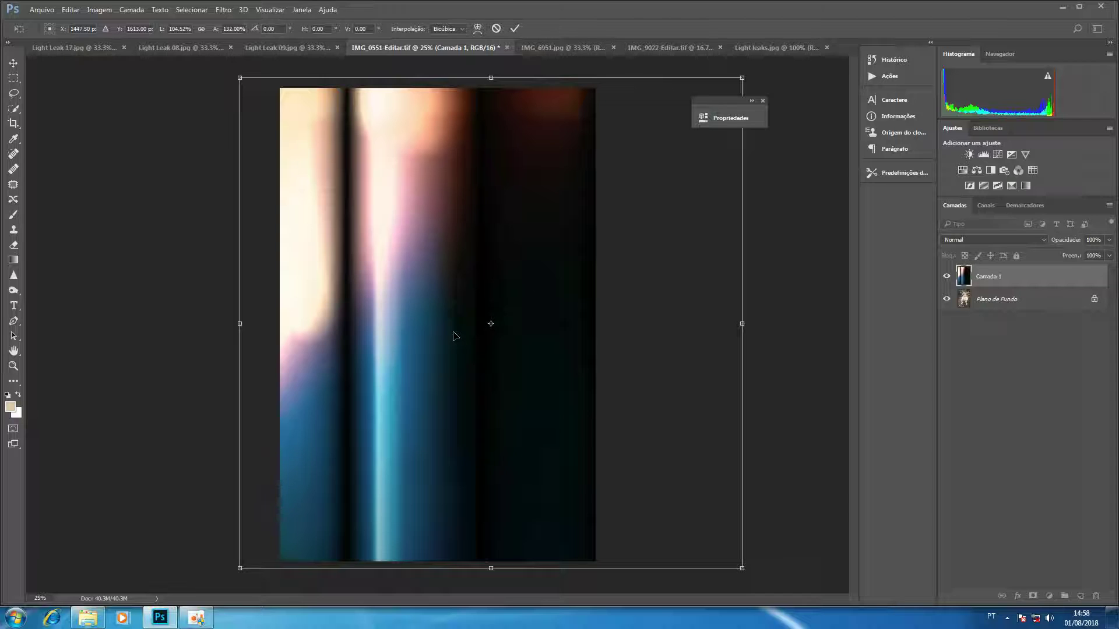
{"action": "key", "text": "Return"}
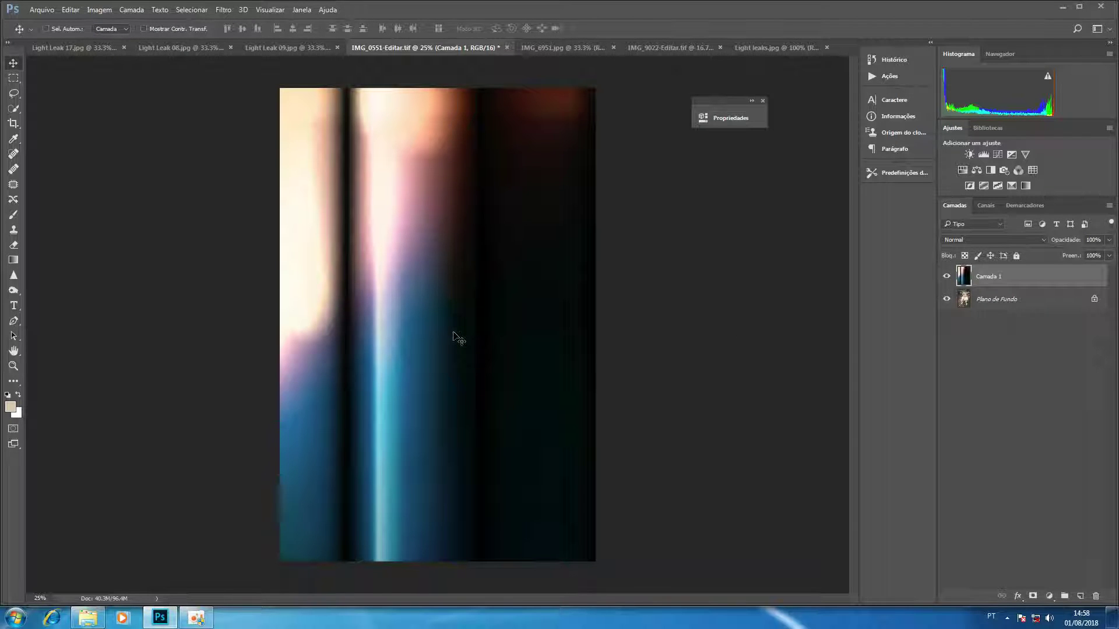
Step: Set the light-leak layer to Screen, shift it slightly left, drop opacity to 11% and compare
{"action": "left_click", "coordinate": [1001, 239]}
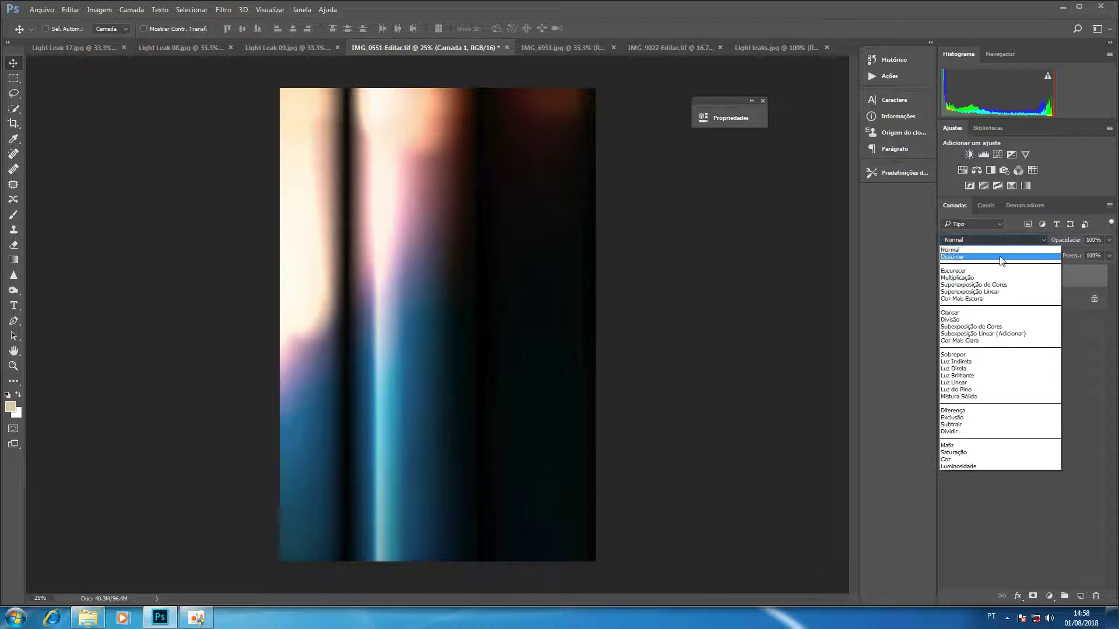
{"action": "left_click", "coordinate": [977, 320]}
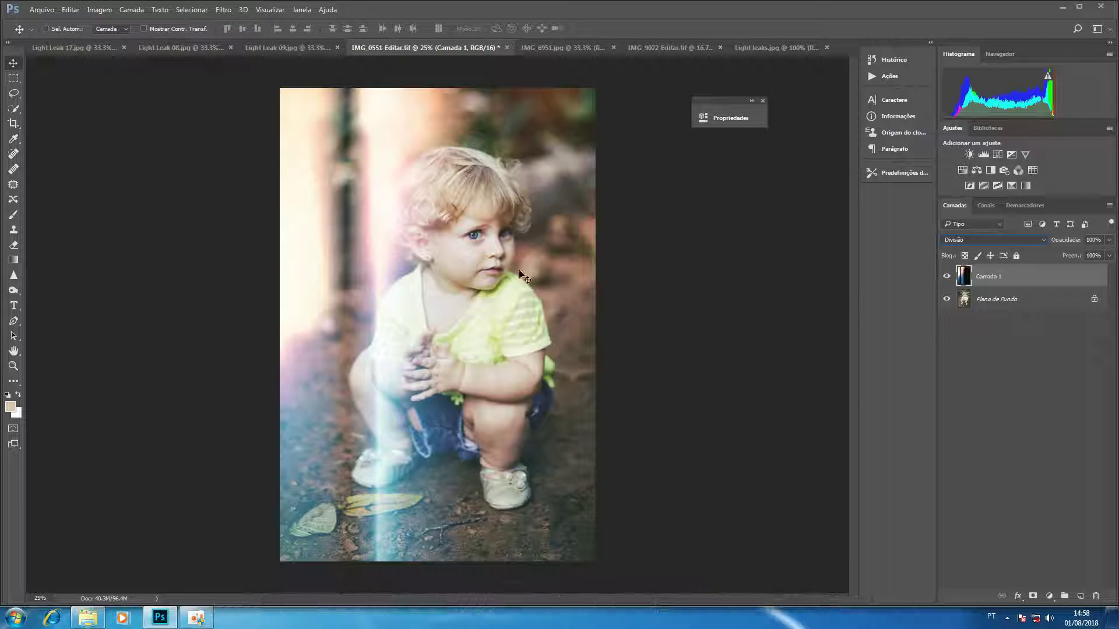
{"action": "left_click_drag", "start_coordinate": [450, 304], "coordinate": [428, 313]}
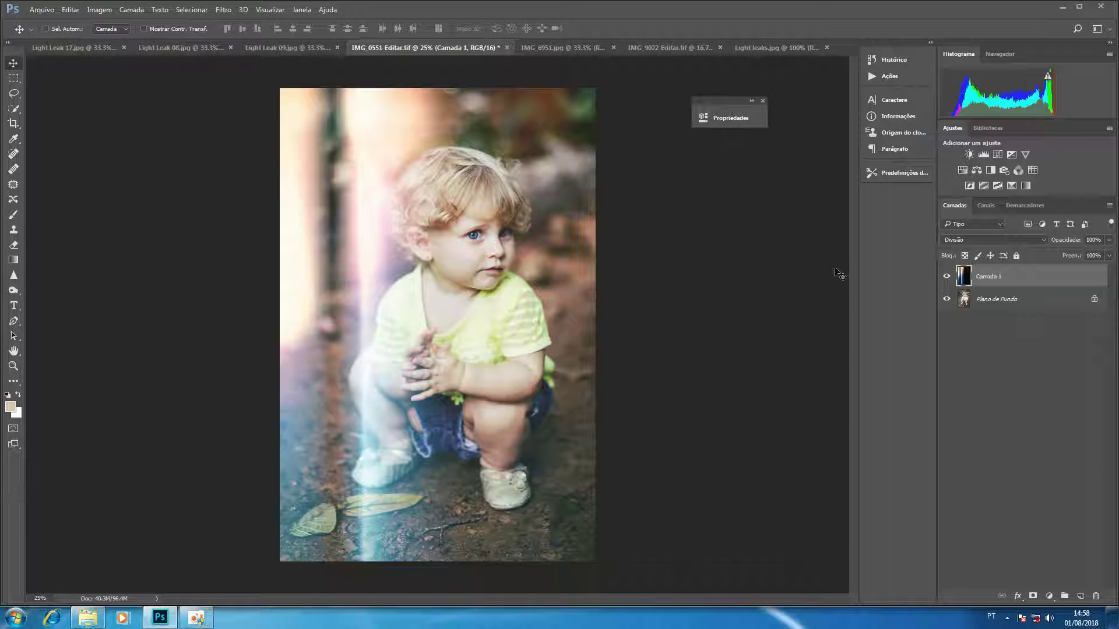
{"action": "left_click_drag", "start_coordinate": [1070, 240], "coordinate": [1001, 244]}
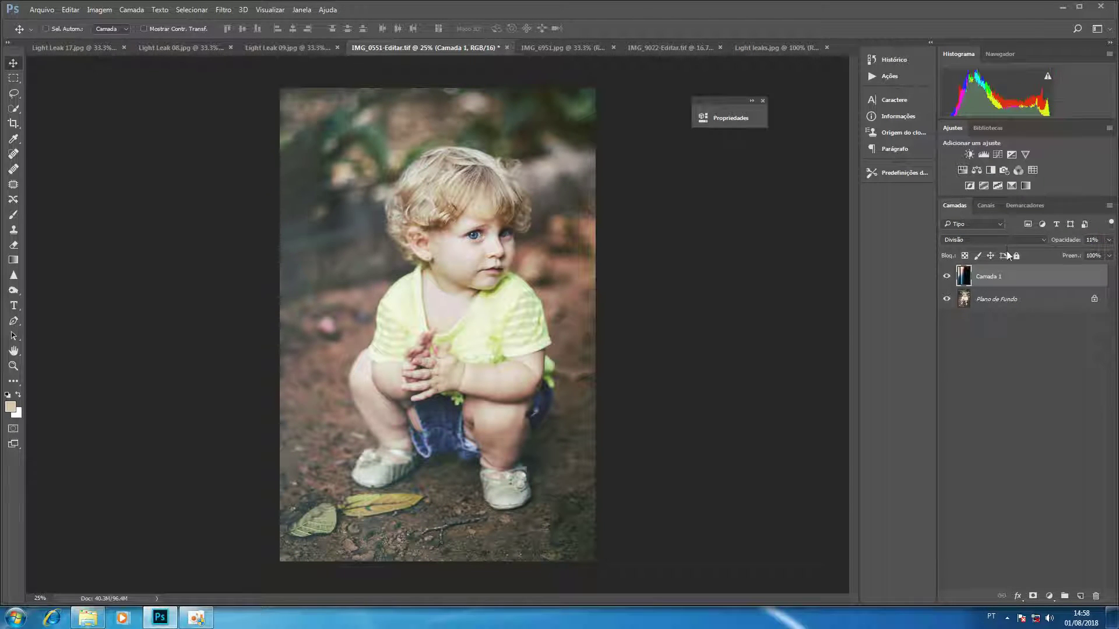
{"action": "left_click", "coordinate": [947, 277]}
Step: Paste the Light Leak 08 overlay into baby photo IMG_6951 as a new layer
{"action": "left_click", "coordinate": [588, 46]}
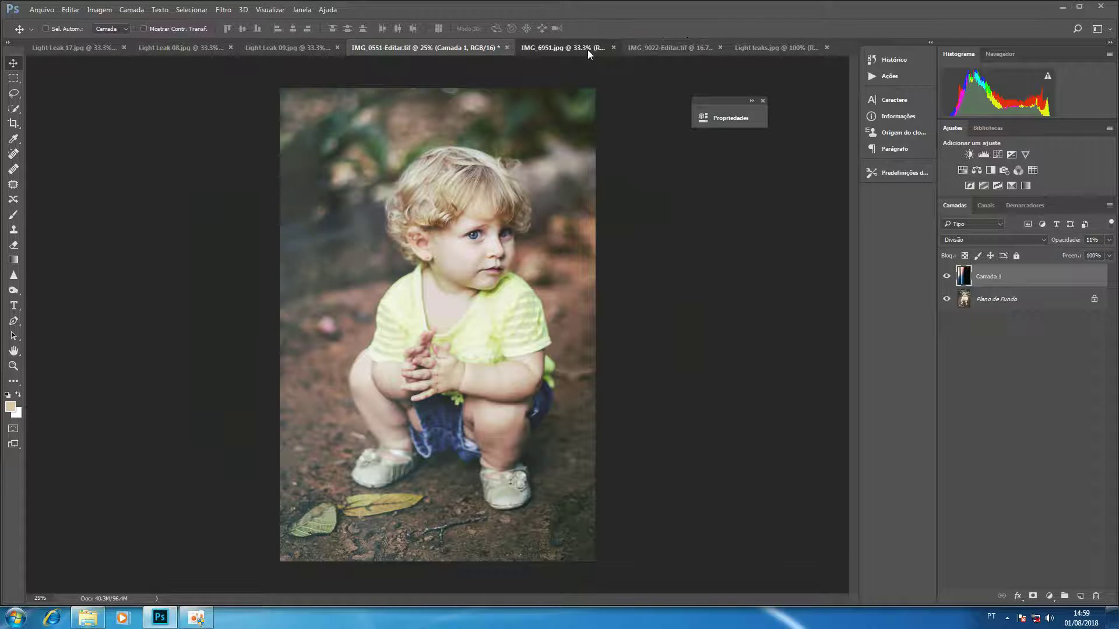
{"action": "left_click", "coordinate": [210, 47]}
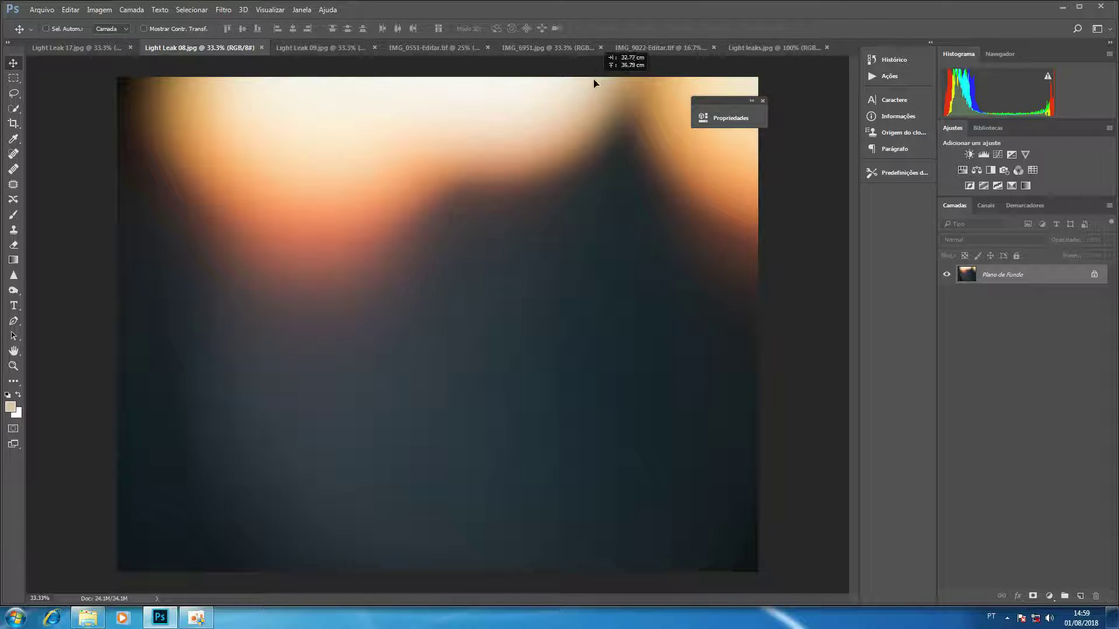
{"action": "left_click", "coordinate": [565, 49]}
{"action": "key", "text": "ctrl+v"}
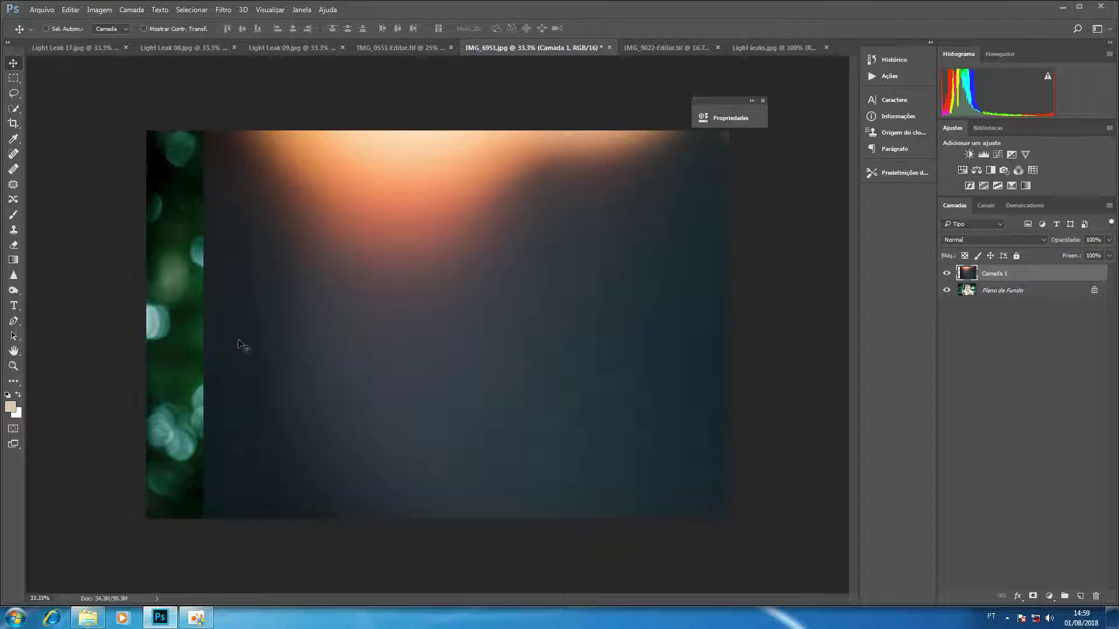
Step: Rotate the light leak -90°, move it to the left side and stretch it across the photo
{"action": "key", "text": "ctrl+t"}
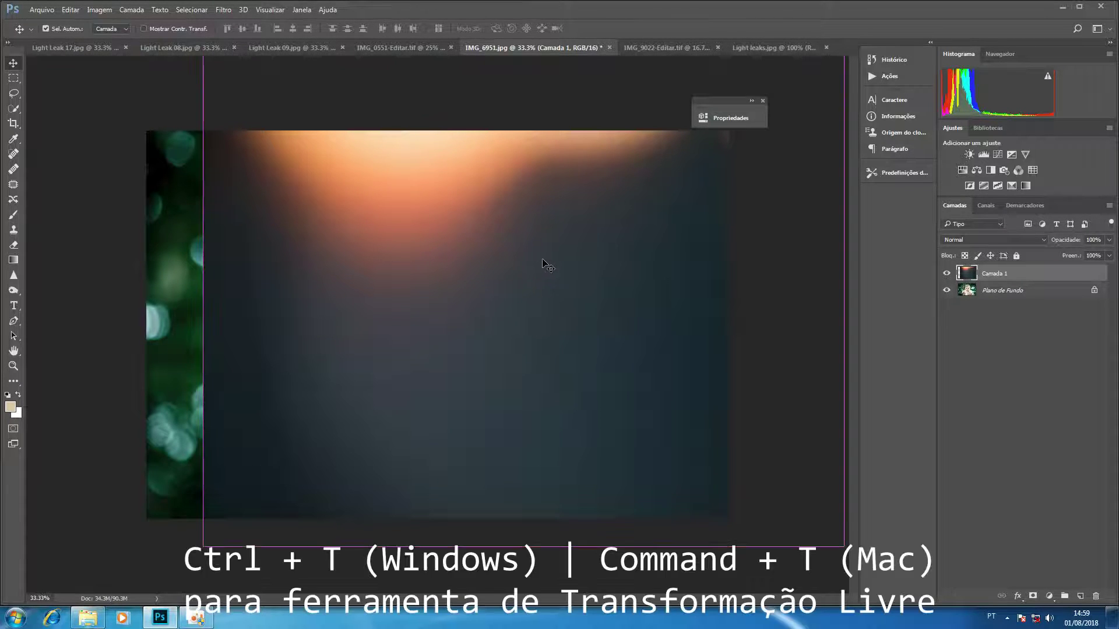
{"action": "left_click_drag", "start_coordinate": [605, 297], "coordinate": [584, 371]}
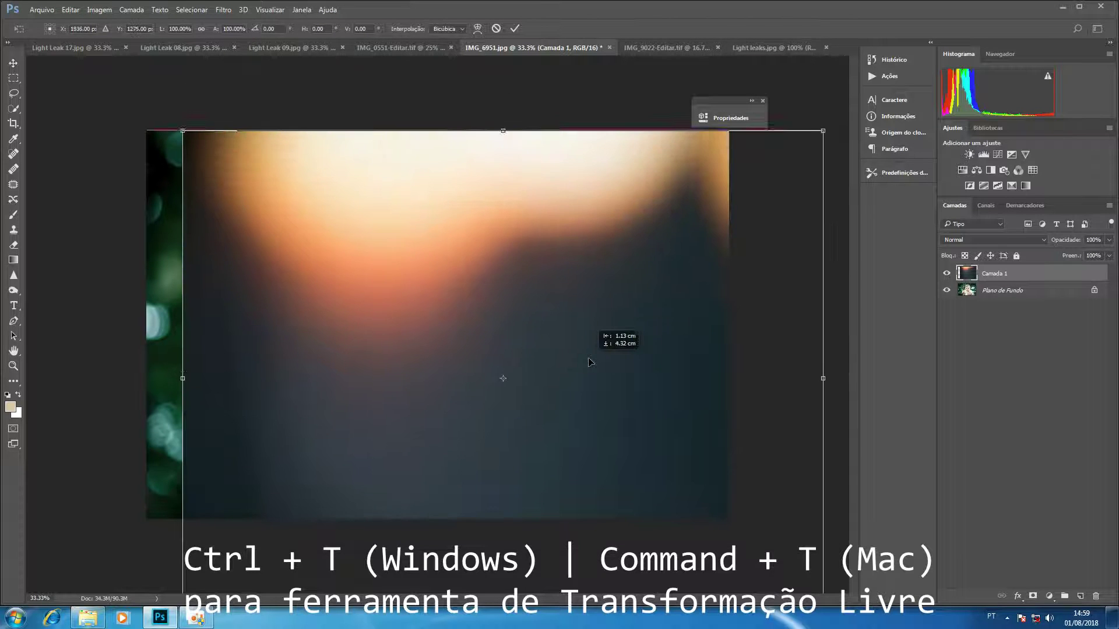
{"action": "mouse_move", "coordinate": [828, 118]}
{"action": "left_mouse_down"}
{"action": "mouse_move", "coordinate": [315, 45]}
{"action": "mouse_move", "coordinate": [274, 58]}
{"action": "left_mouse_up"}
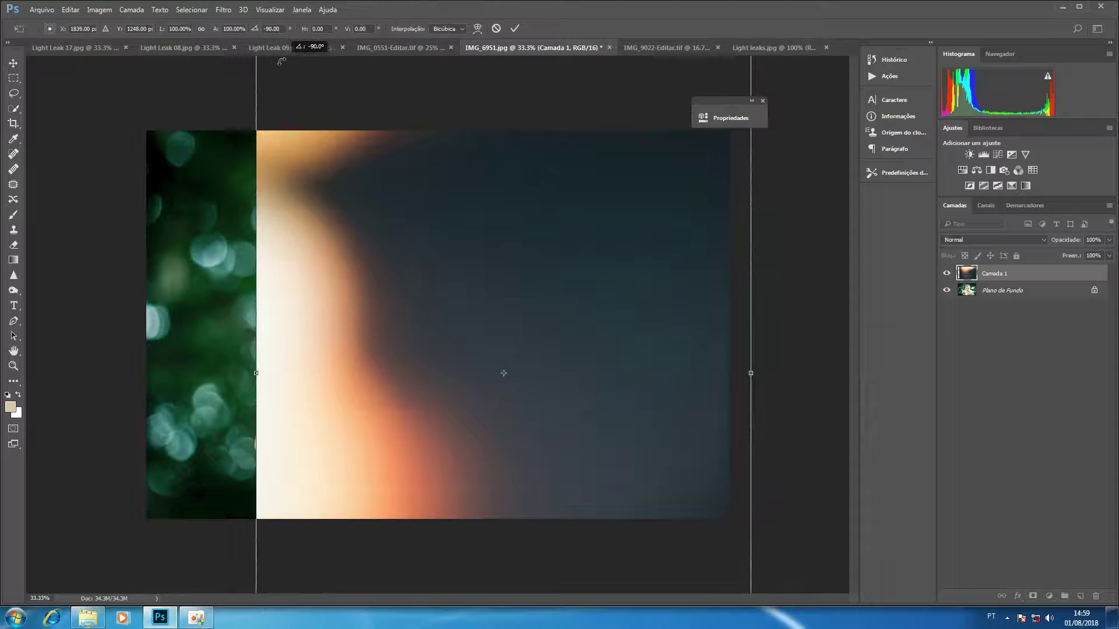
{"action": "left_click_drag", "start_coordinate": [380, 316], "coordinate": [252, 284]}
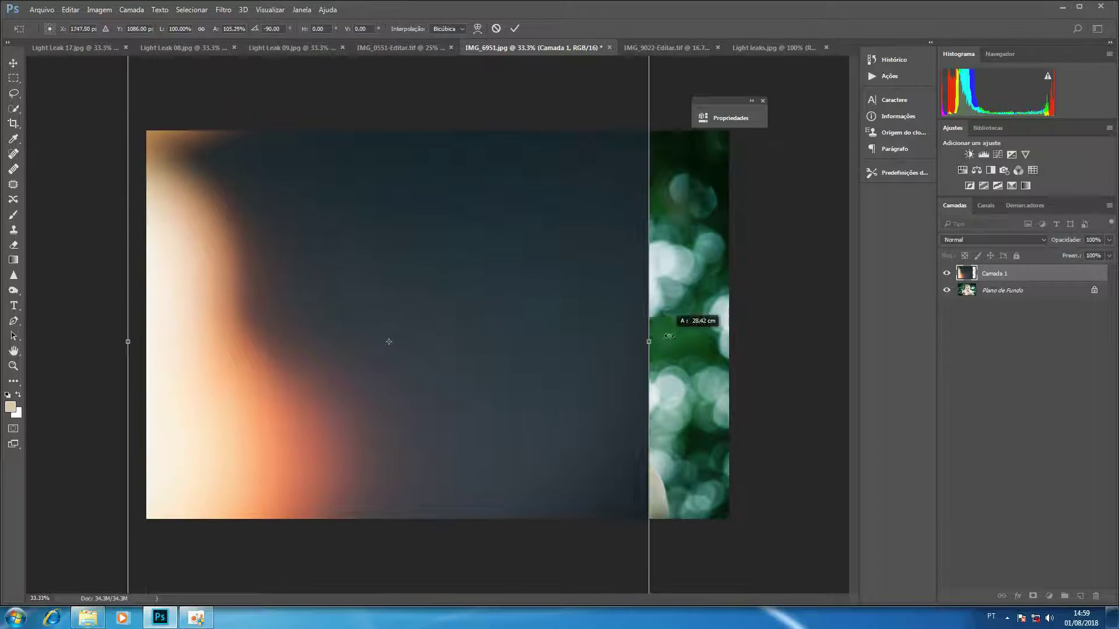
{"action": "left_click_drag", "start_coordinate": [623, 343], "coordinate": [741, 342]}
{"action": "left_click_drag", "start_coordinate": [571, 368], "coordinate": [557, 367]}
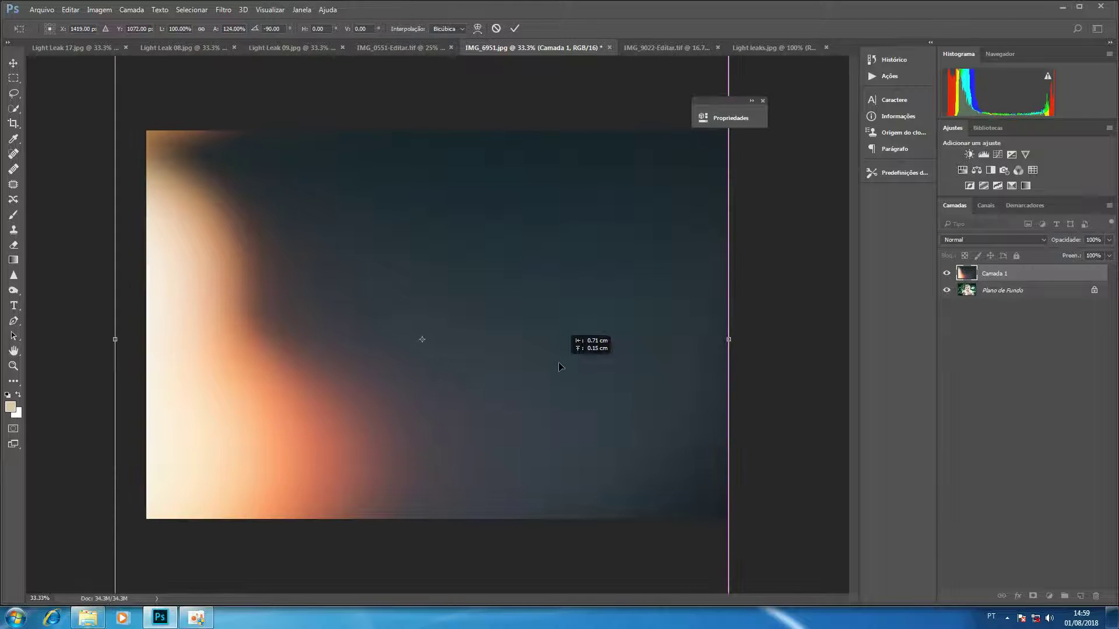
{"action": "left_click_drag", "start_coordinate": [728, 340], "coordinate": [740, 339]}
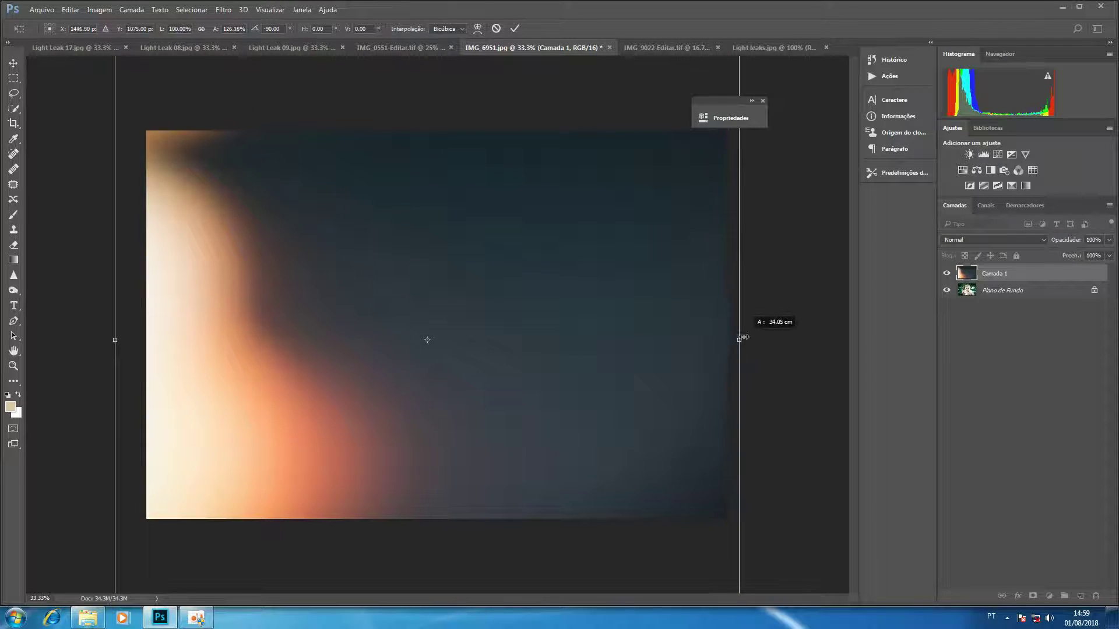
{"action": "key", "text": "Return"}
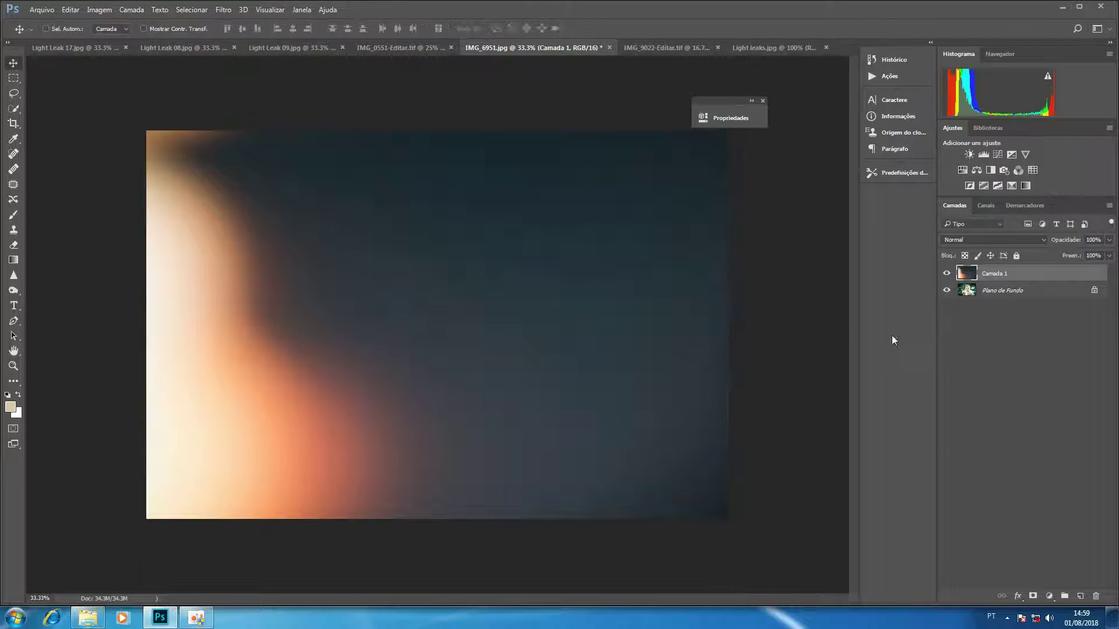
Step: Set Camada 1's blend mode to Divisão (Screen) at full opacity
{"action": "left_click", "coordinate": [984, 240]}
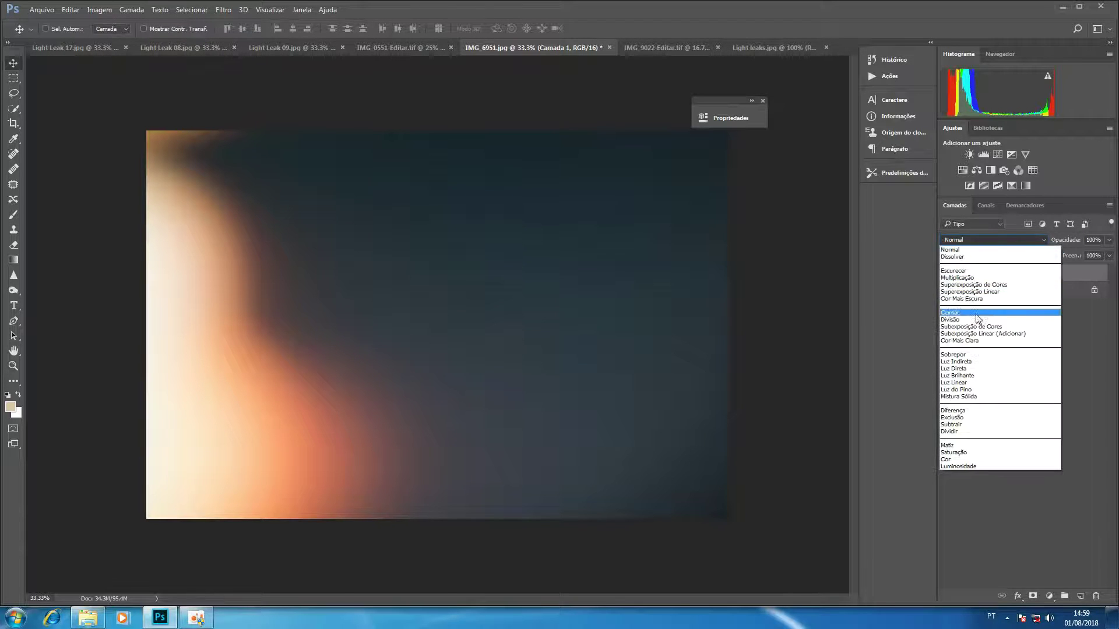
{"action": "left_click", "coordinate": [977, 320]}
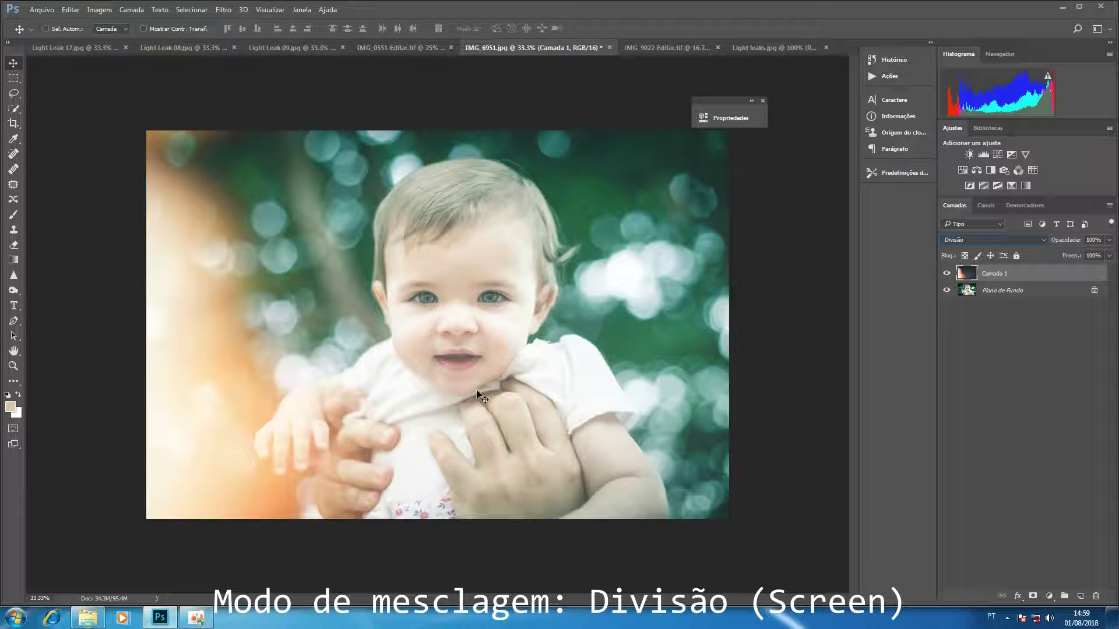
{"action": "left_click_drag", "start_coordinate": [435, 387], "coordinate": [439, 390]}
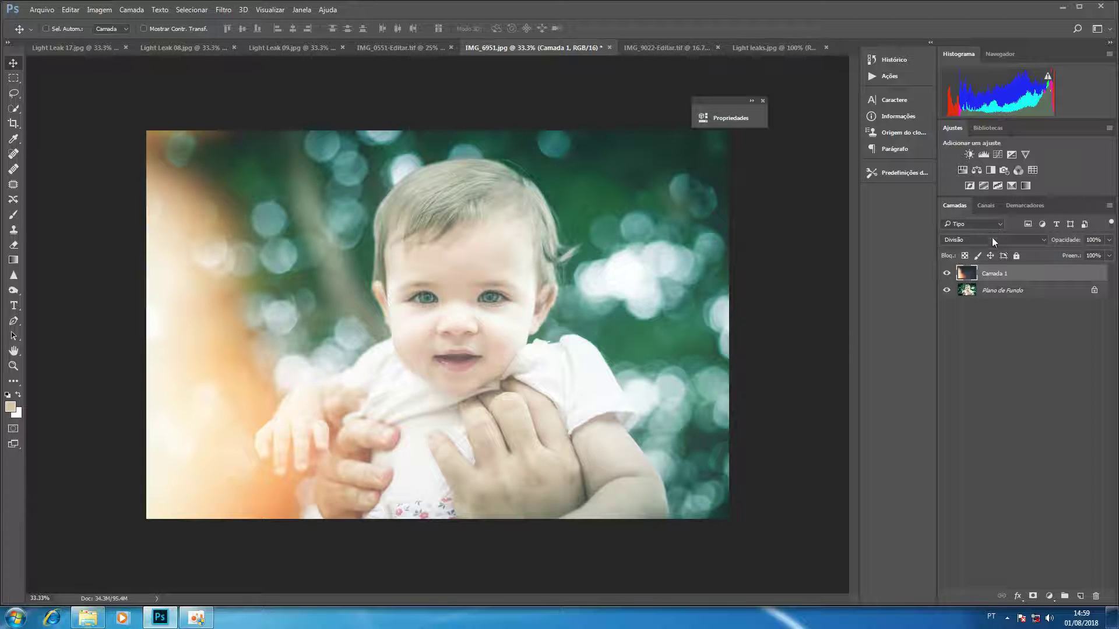
Step: Add a Hue/Saturation layer clipped to Camada 1 with Colorir on, Matiz 36 and Saturação 43
{"action": "left_click", "coordinate": [962, 170]}
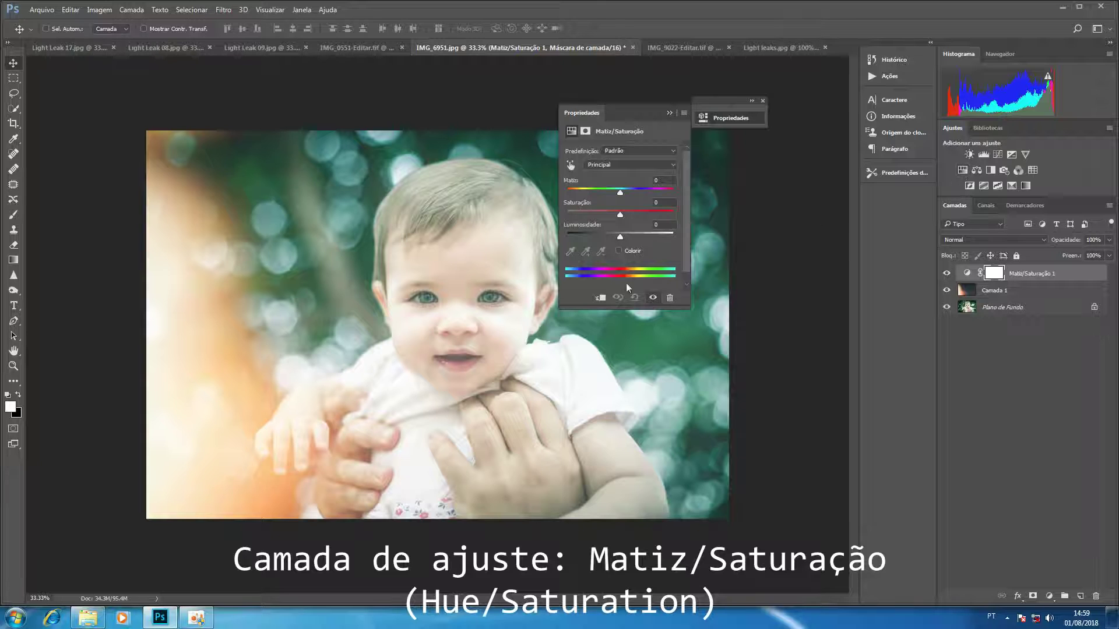
{"action": "left_click", "coordinate": [600, 299]}
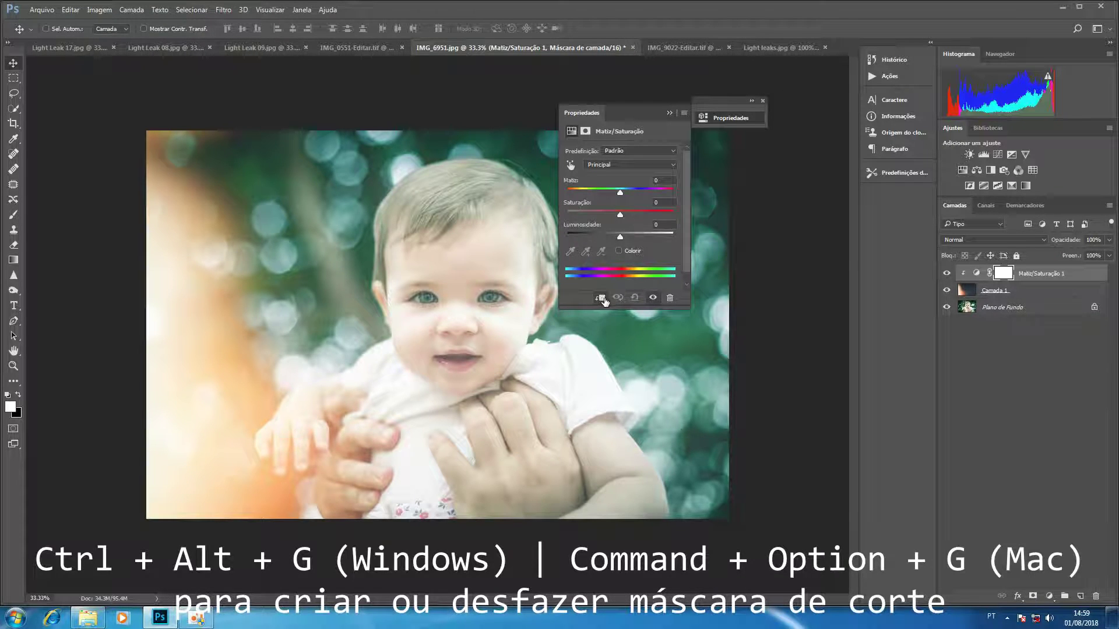
{"action": "left_click", "coordinate": [619, 251]}
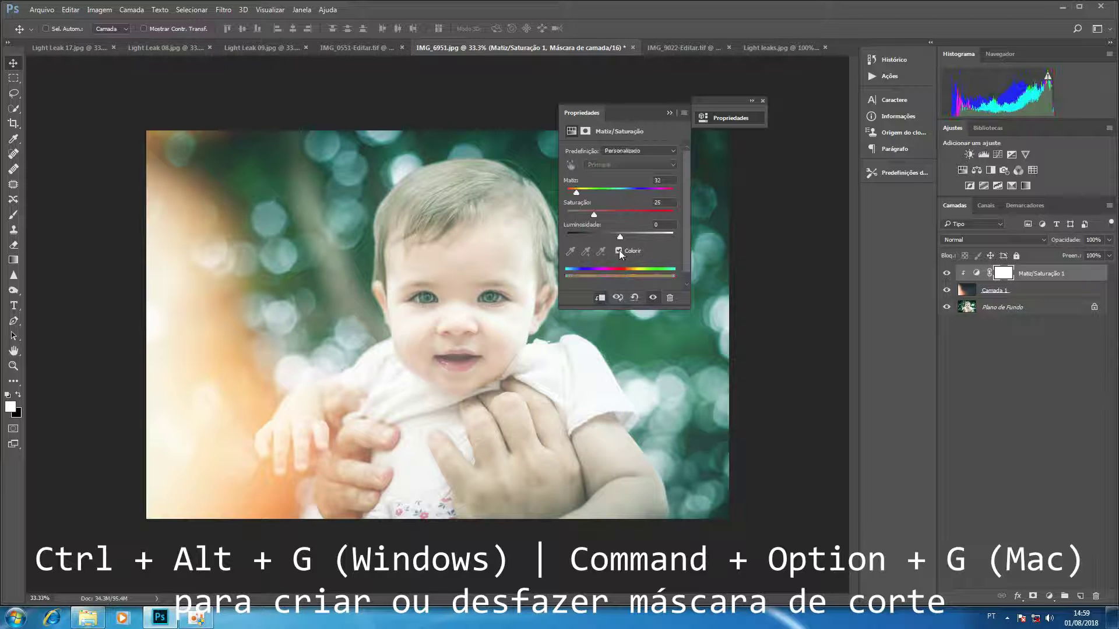
{"action": "left_click_drag", "start_coordinate": [569, 191], "coordinate": [578, 190]}
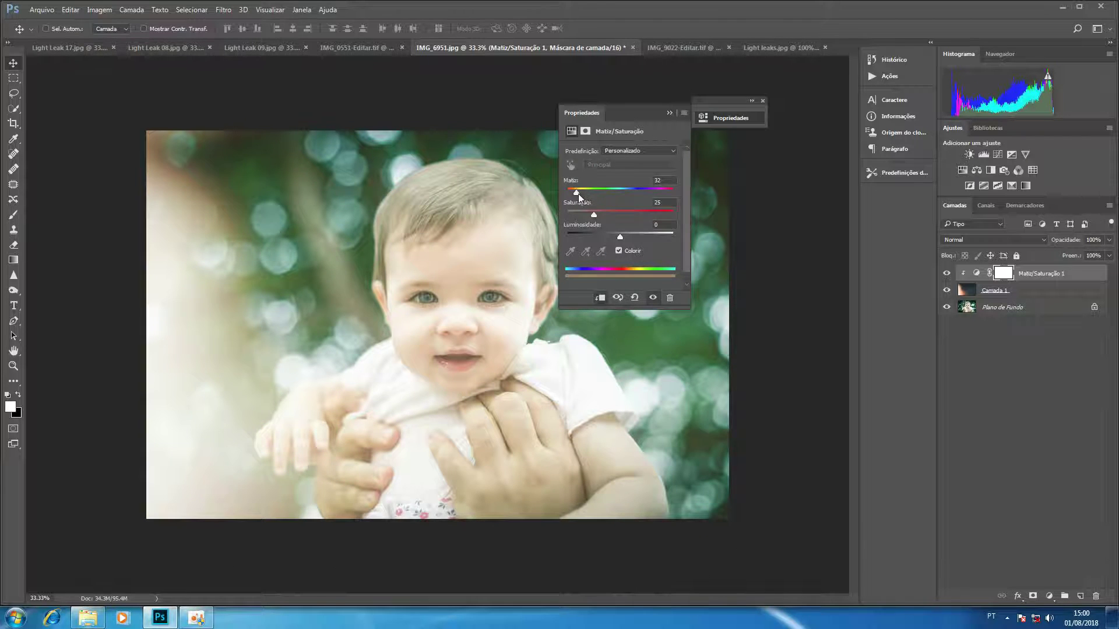
{"action": "mouse_move", "coordinate": [577, 193]}
{"action": "left_mouse_down"}
{"action": "mouse_move", "coordinate": [670, 189]}
{"action": "mouse_move", "coordinate": [563, 194]}
{"action": "mouse_move", "coordinate": [578, 193]}
{"action": "left_mouse_up"}
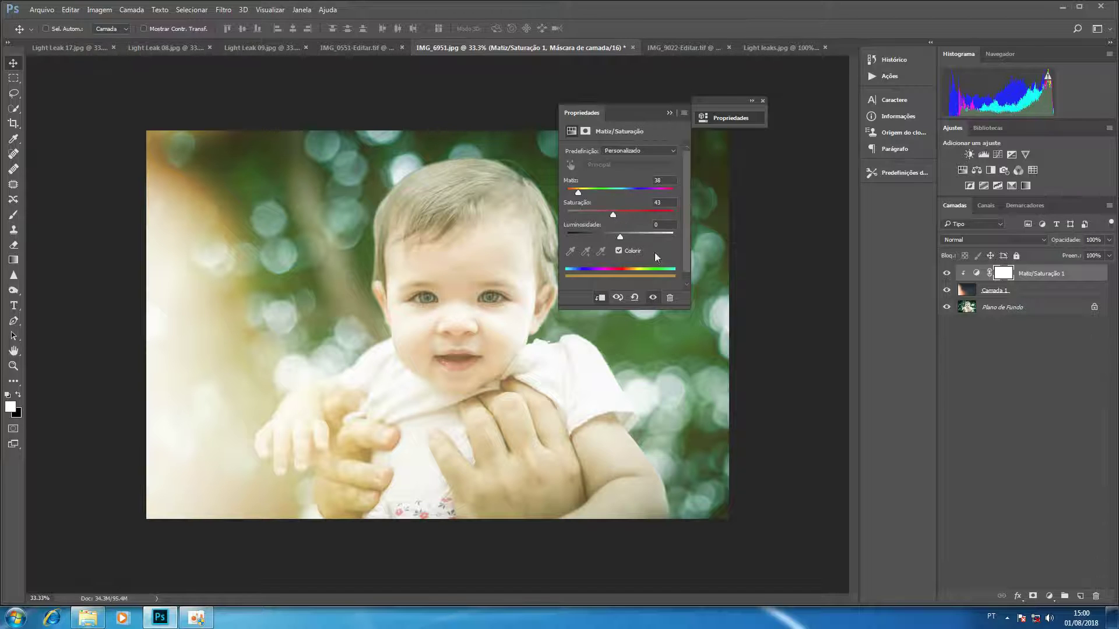
{"action": "left_click", "coordinate": [670, 113]}
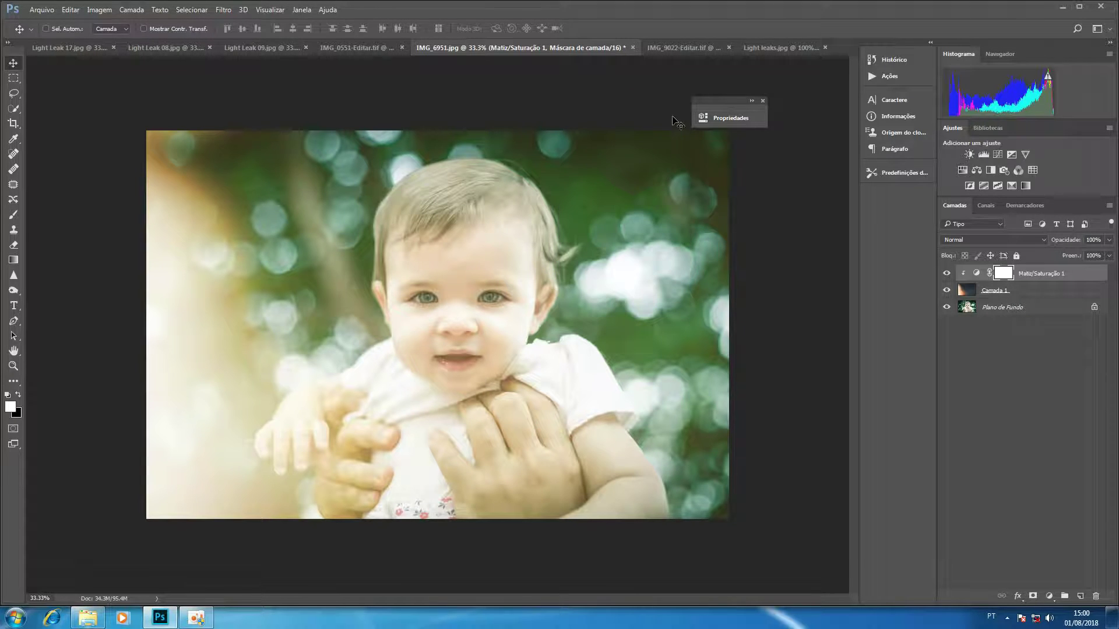
Step: Lower Camada 1's opacity to 35%, toggle its visibility to compare, then view Light Leak 09
{"action": "left_click", "coordinate": [1034, 298]}
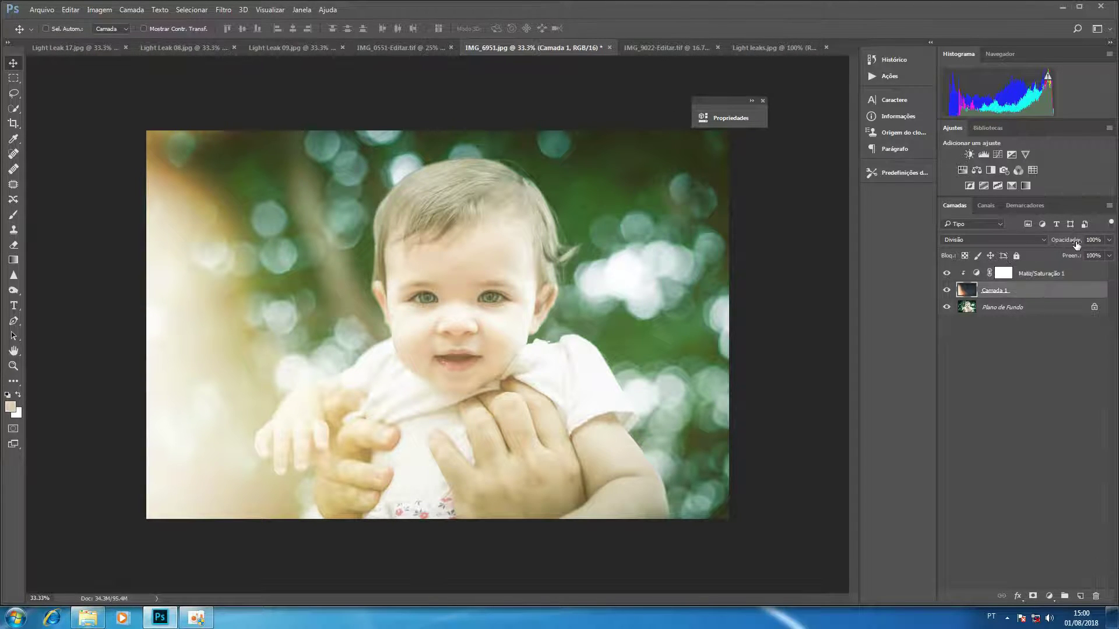
{"action": "mouse_move", "coordinate": [1076, 245]}
{"action": "left_mouse_down"}
{"action": "mouse_move", "coordinate": [989, 237]}
{"action": "mouse_move", "coordinate": [1004, 240]}
{"action": "left_mouse_up"}
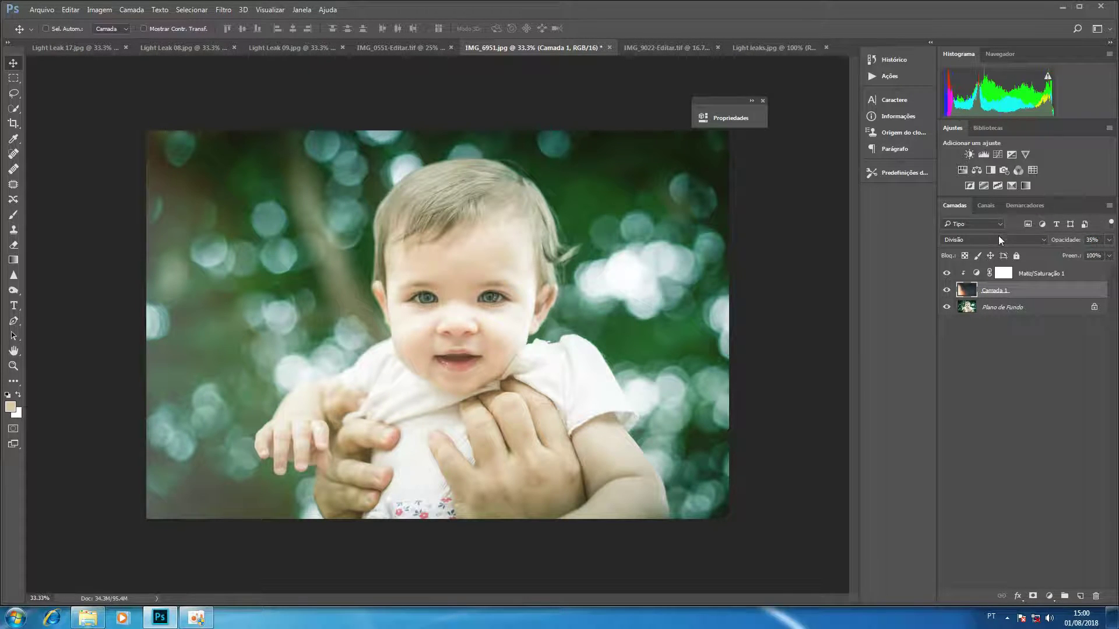
{"action": "left_click", "coordinate": [947, 290]}
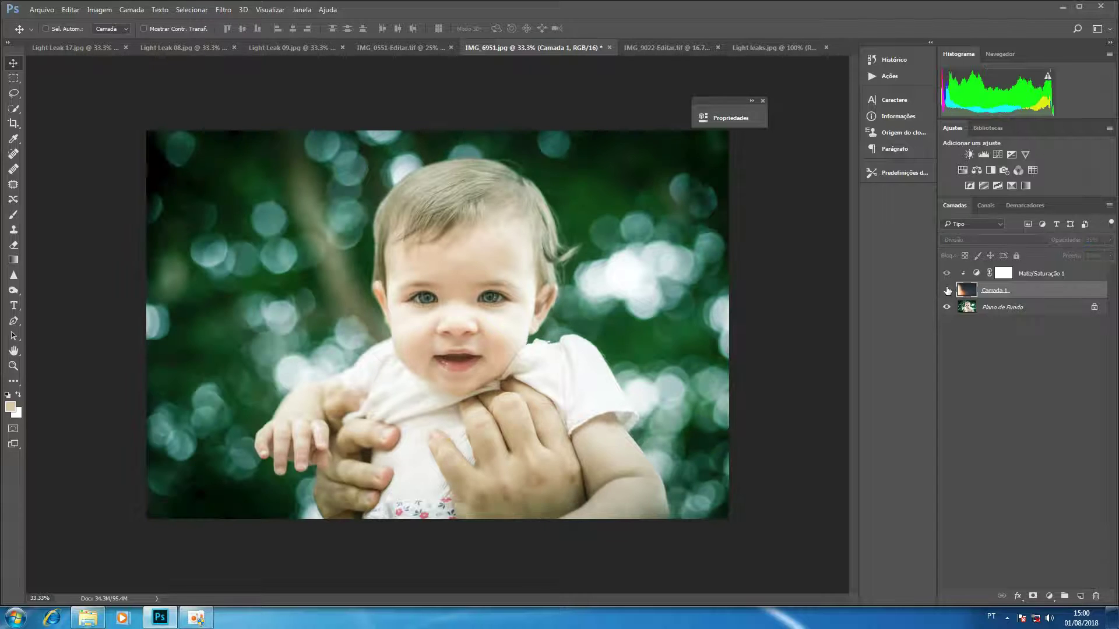
{"action": "left_click", "coordinate": [947, 290]}
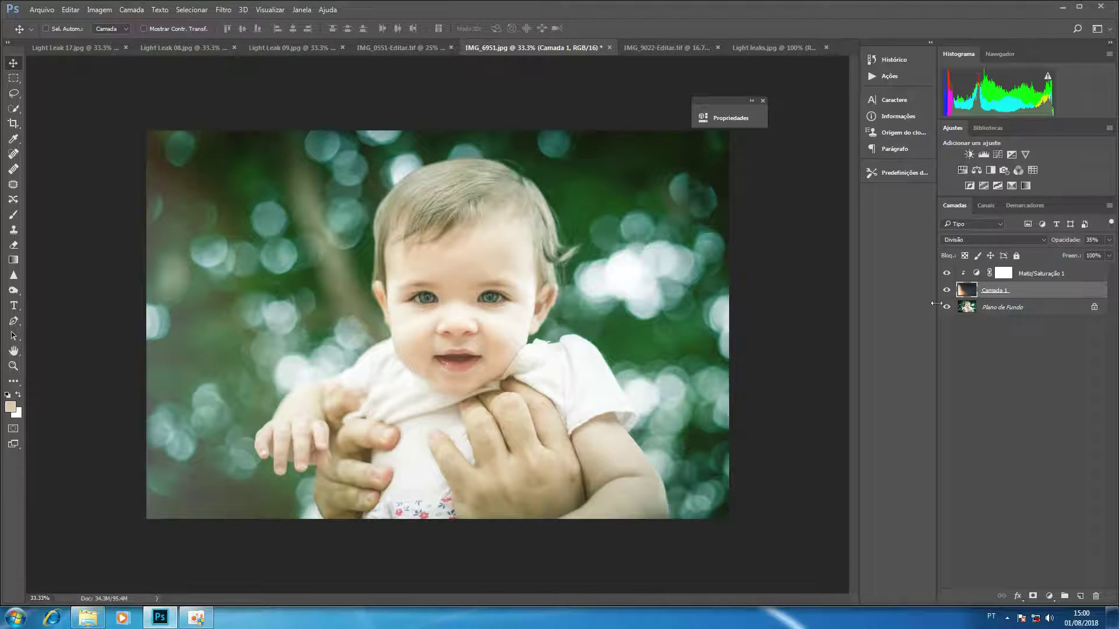
{"action": "left_click", "coordinate": [287, 47]}
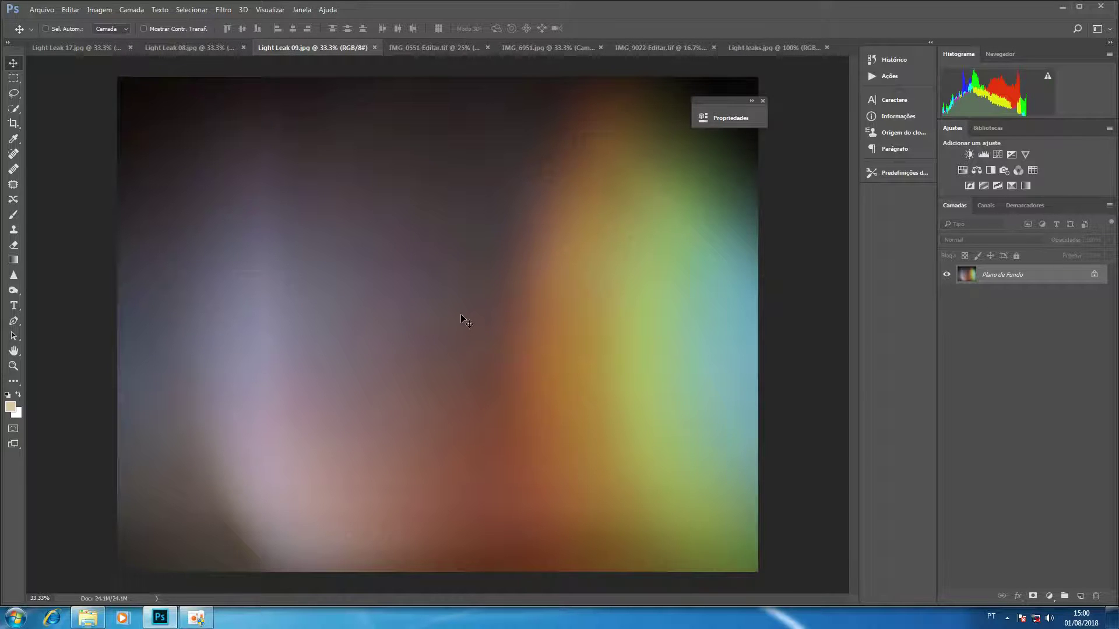
Step: Drag Light Leak 09 onto portrait IMG_9022 and free-transform it to cover the whole frame
{"action": "left_click_drag", "start_coordinate": [472, 305], "coordinate": [647, 53]}
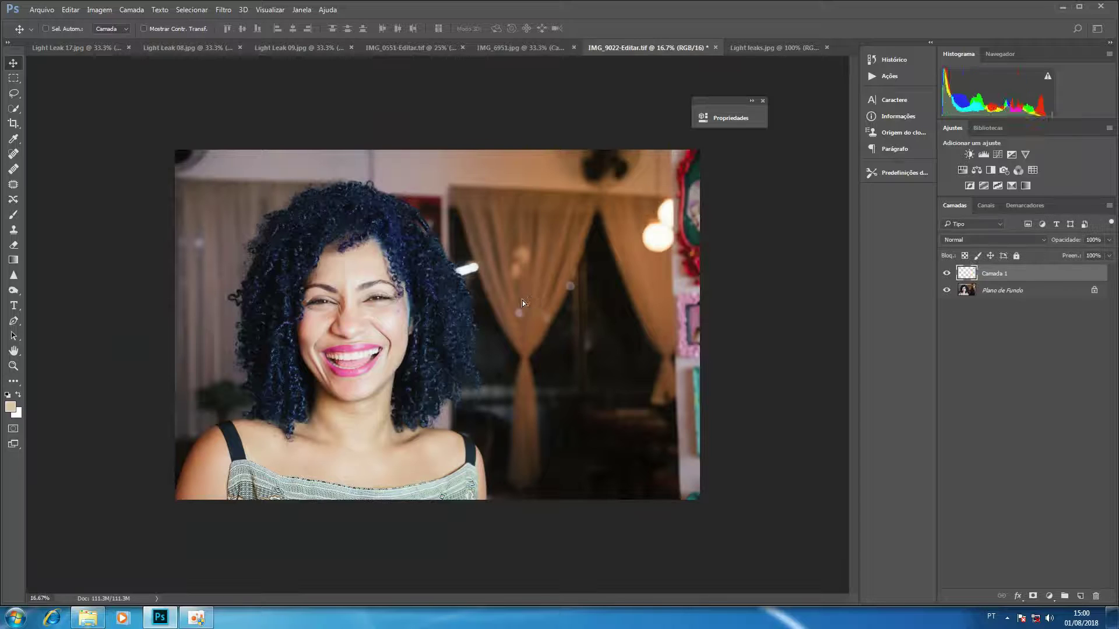
{"action": "left_click_drag", "start_coordinate": [647, 52], "coordinate": [522, 299]}
{"action": "key", "text": "ctrl+t"}
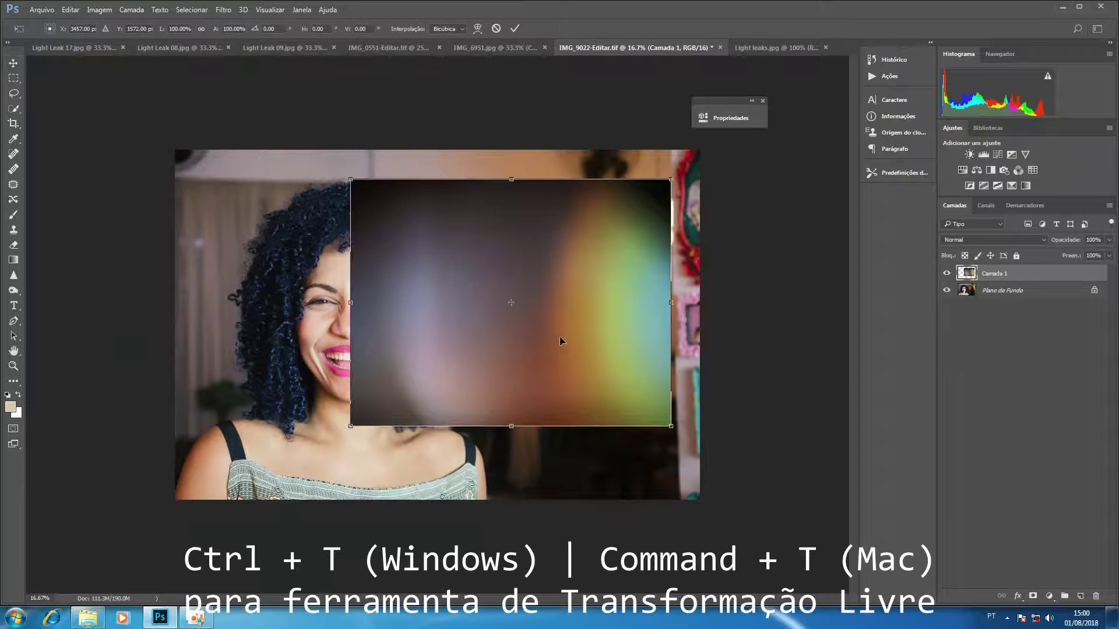
{"action": "left_click_drag", "start_coordinate": [513, 179], "coordinate": [513, 144]}
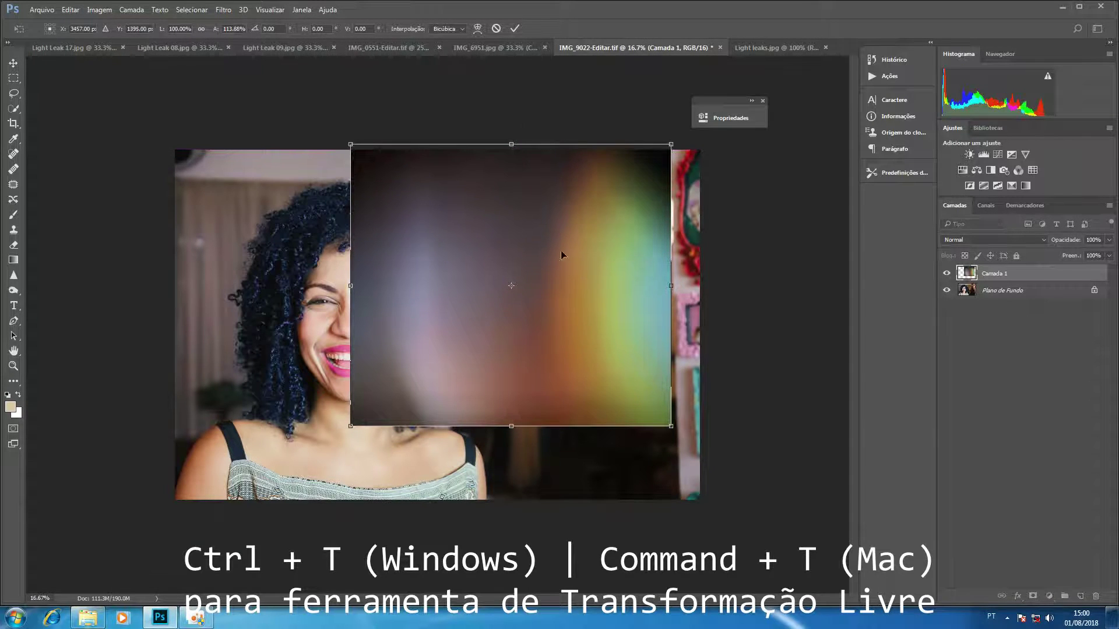
{"action": "left_click_drag", "start_coordinate": [666, 294], "coordinate": [701, 294]}
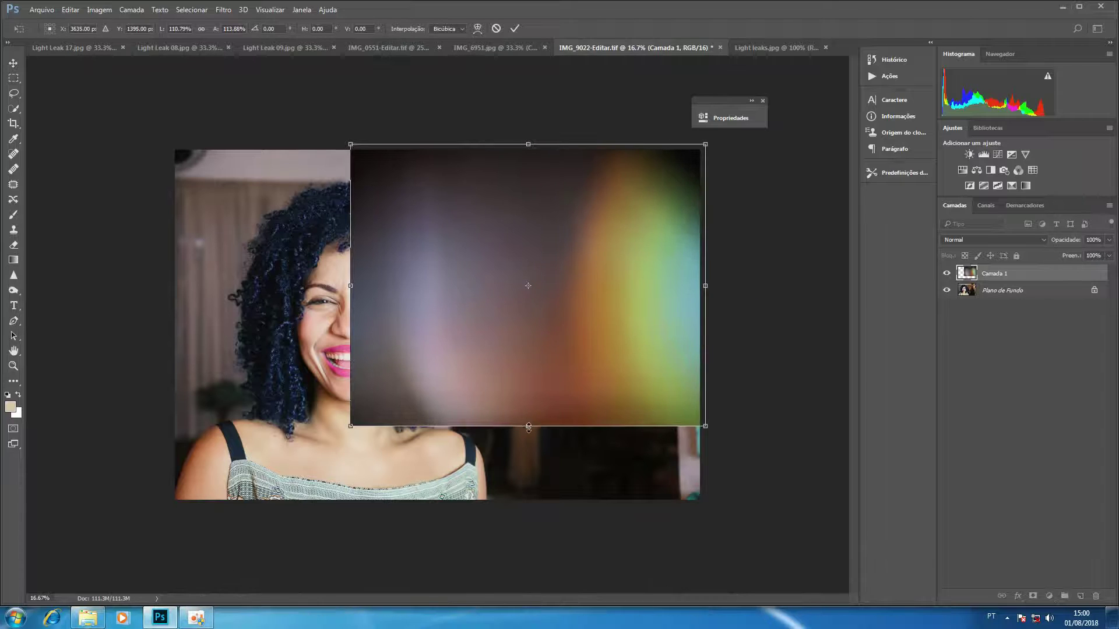
{"action": "left_click_drag", "start_coordinate": [528, 426], "coordinate": [527, 535]}
{"action": "left_click_drag", "start_coordinate": [352, 331], "coordinate": [152, 328]}
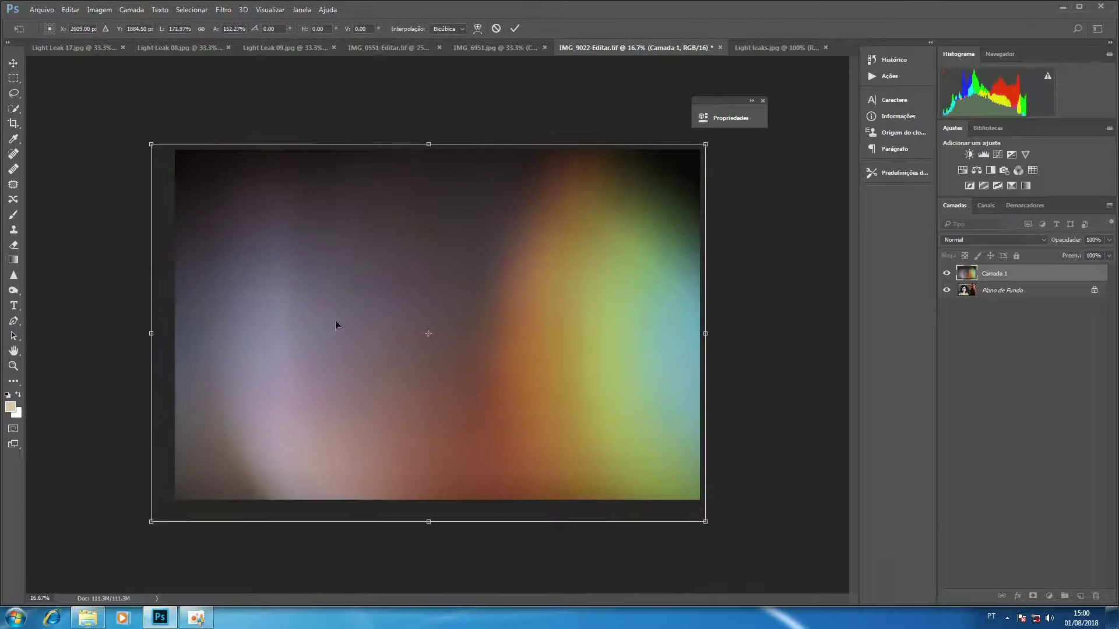
{"action": "left_click_drag", "start_coordinate": [472, 367], "coordinate": [484, 361]}
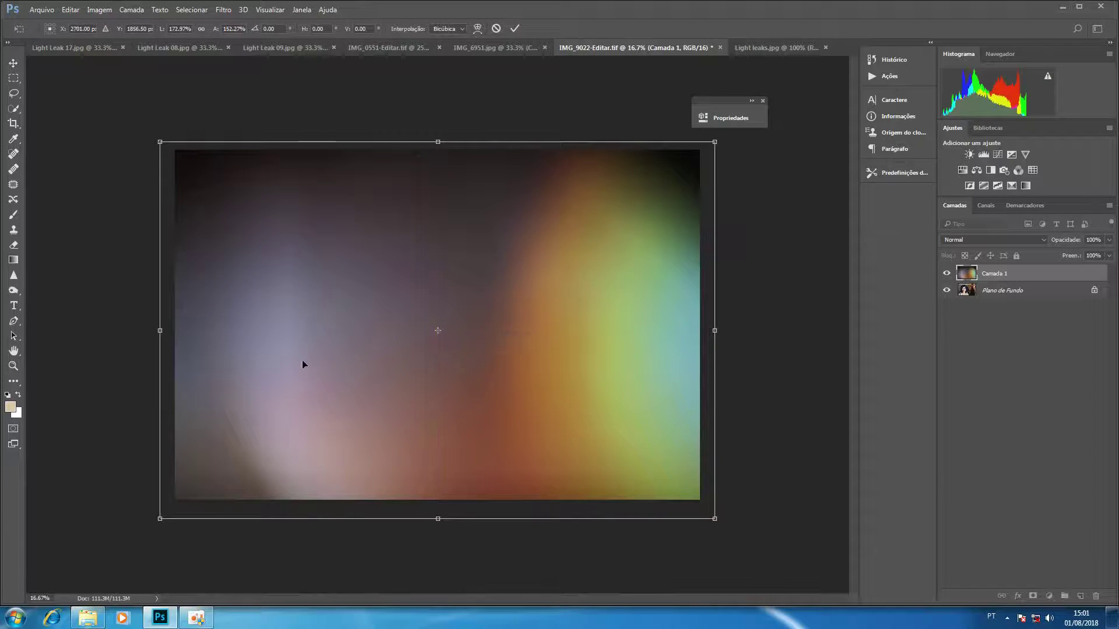
{"action": "mouse_move", "coordinate": [168, 331]}
{"action": "left_mouse_down"}
{"action": "mouse_move", "coordinate": [221, 331]}
{"action": "mouse_move", "coordinate": [140, 331]}
{"action": "left_mouse_up"}
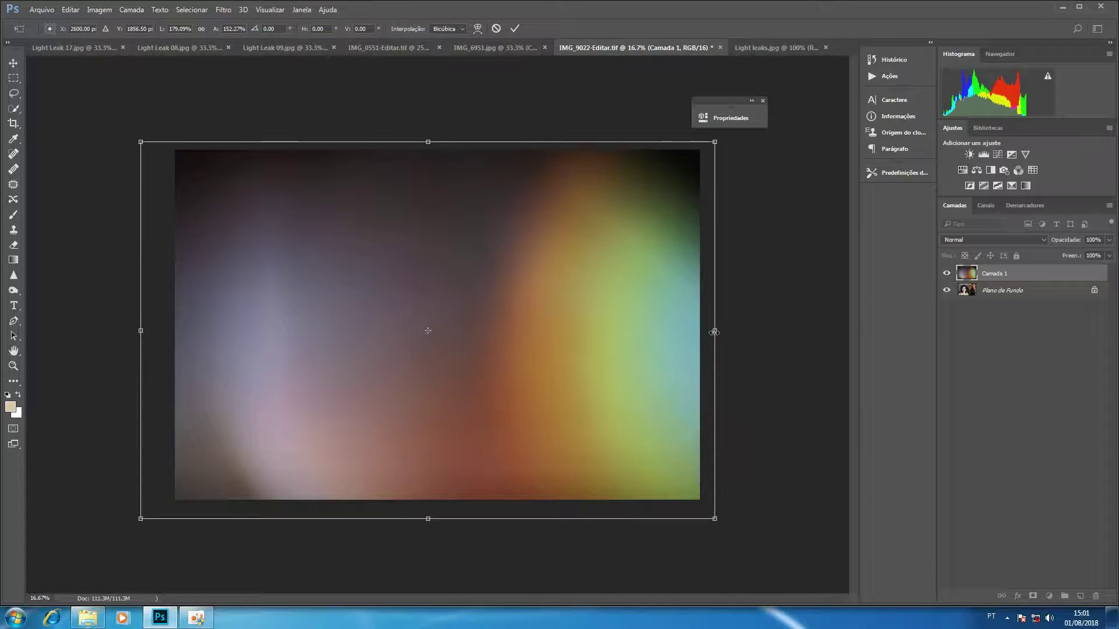
{"action": "left_click_drag", "start_coordinate": [713, 331], "coordinate": [729, 331]}
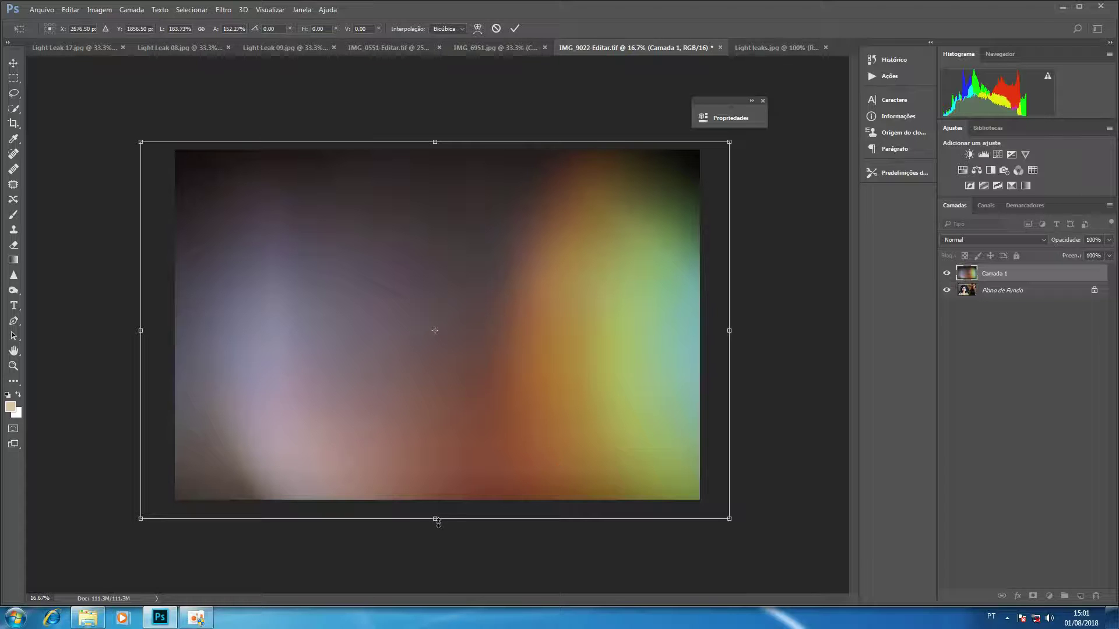
Step: Commit the resized light leak, blend it in Screen mode and lower its opacity to 39%
{"action": "key", "text": "Return"}
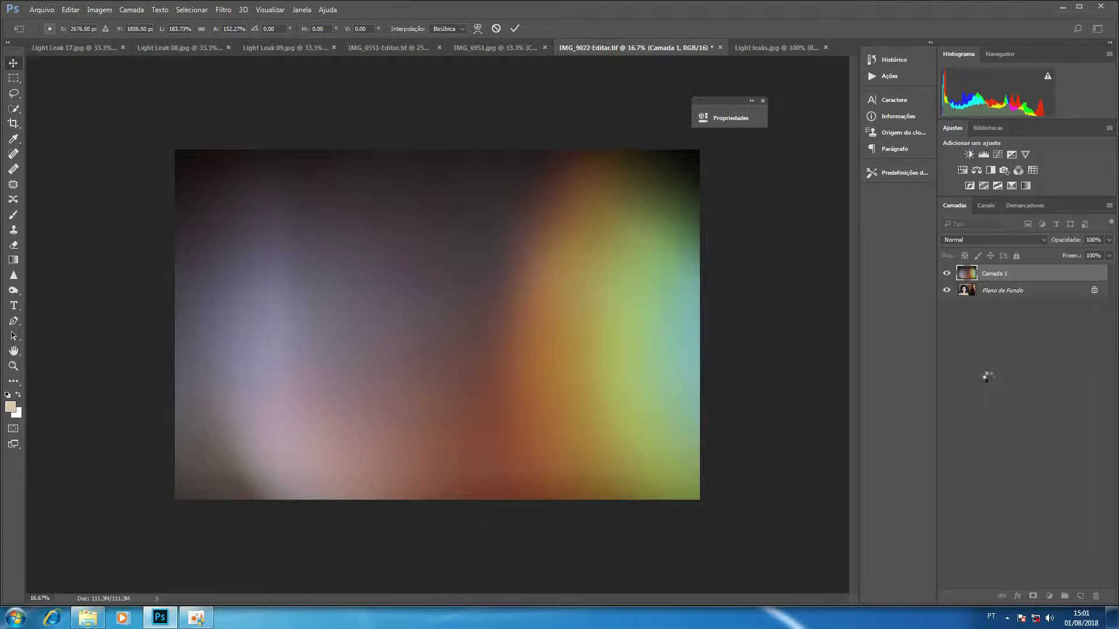
{"action": "left_click", "coordinate": [994, 239]}
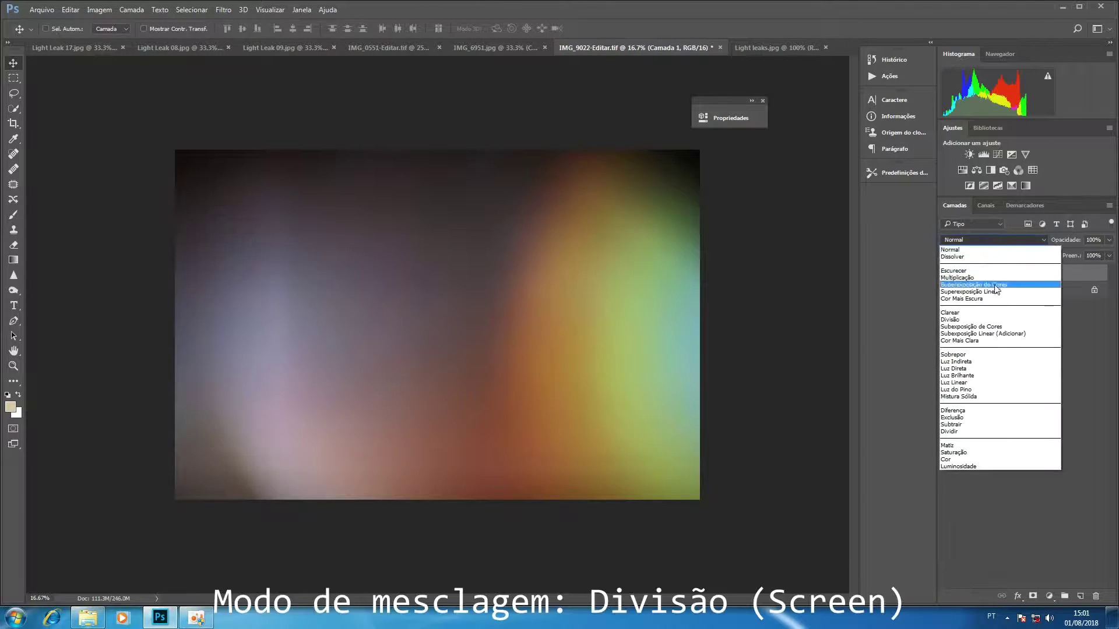
{"action": "left_click", "coordinate": [977, 320]}
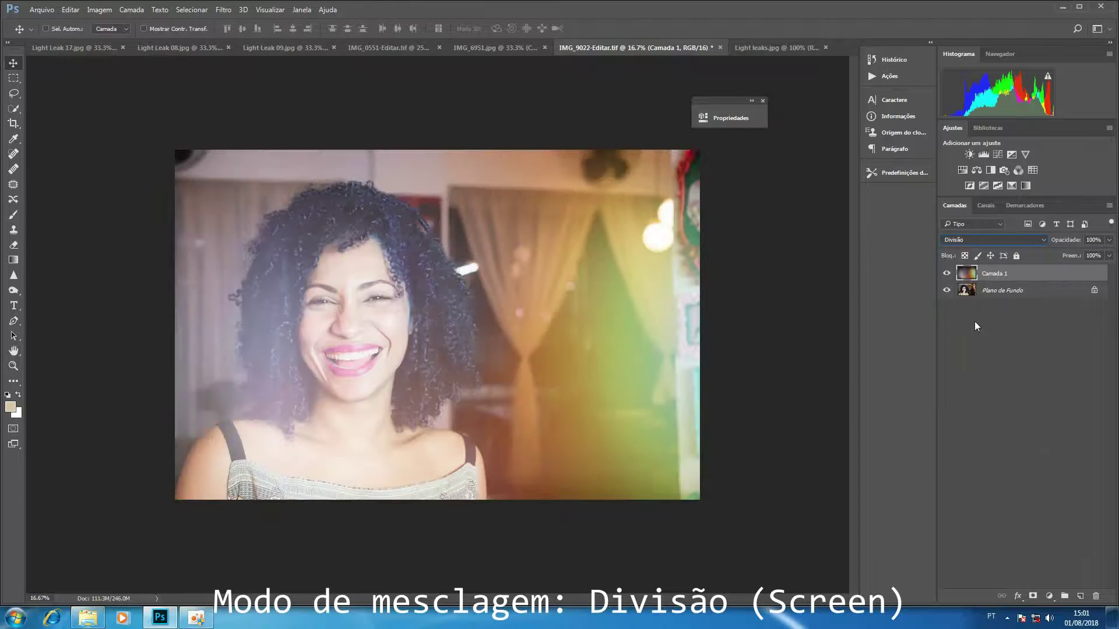
{"action": "left_click", "coordinate": [604, 346]}
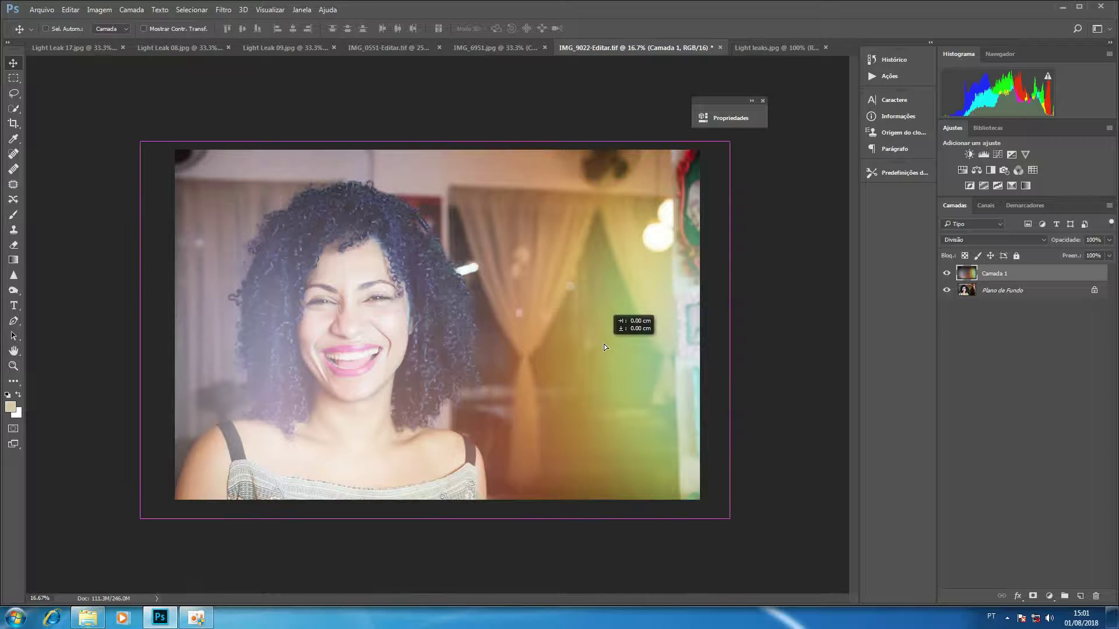
{"action": "mouse_move", "coordinate": [1064, 240]}
{"action": "left_mouse_down"}
{"action": "mouse_move", "coordinate": [968, 238]}
{"action": "mouse_move", "coordinate": [990, 239]}
{"action": "left_mouse_up"}
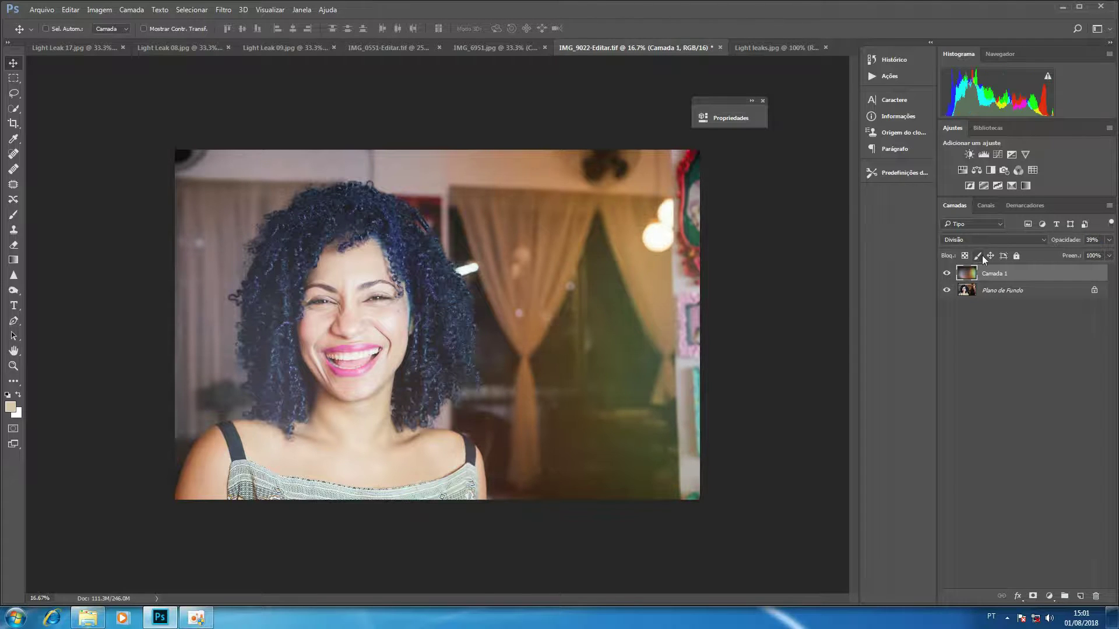
Step: Add a Hue/Saturation adjustment clipped to the leak, colorized and shifted toward a red hue
{"action": "left_click", "coordinate": [963, 171]}
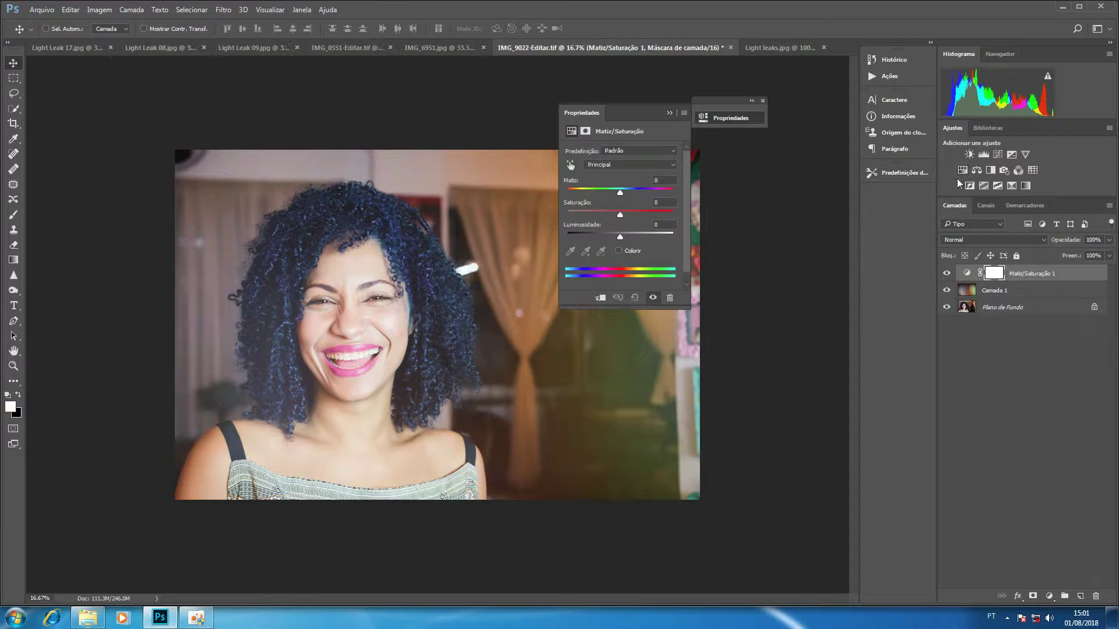
{"action": "left_click", "coordinate": [601, 299]}
{"action": "left_click", "coordinate": [618, 251]}
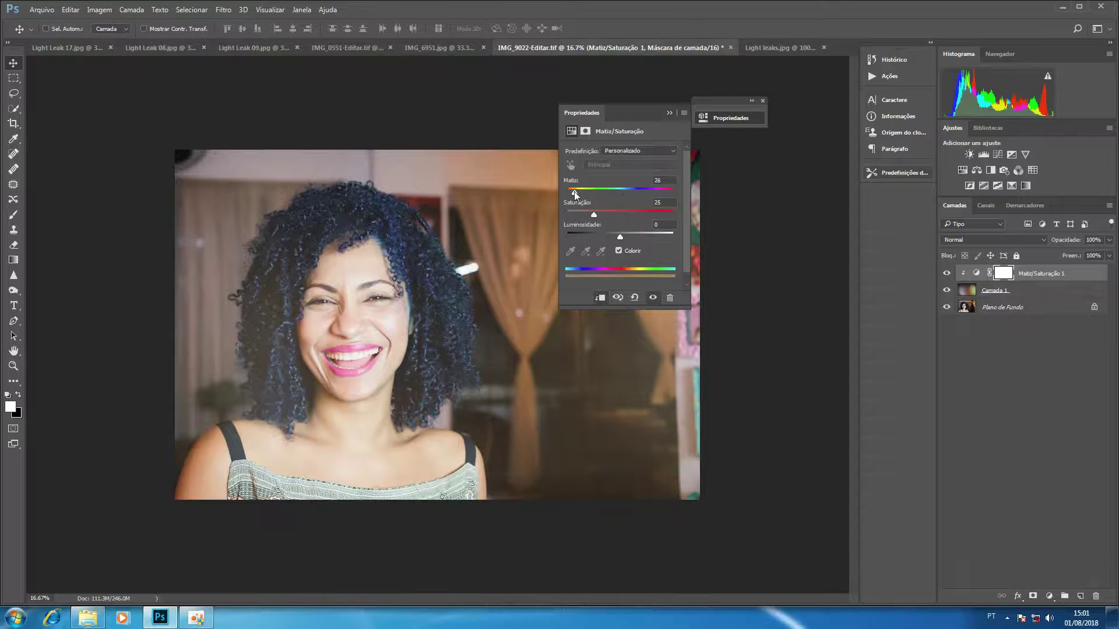
{"action": "left_click_drag", "start_coordinate": [576, 192], "coordinate": [567, 194]}
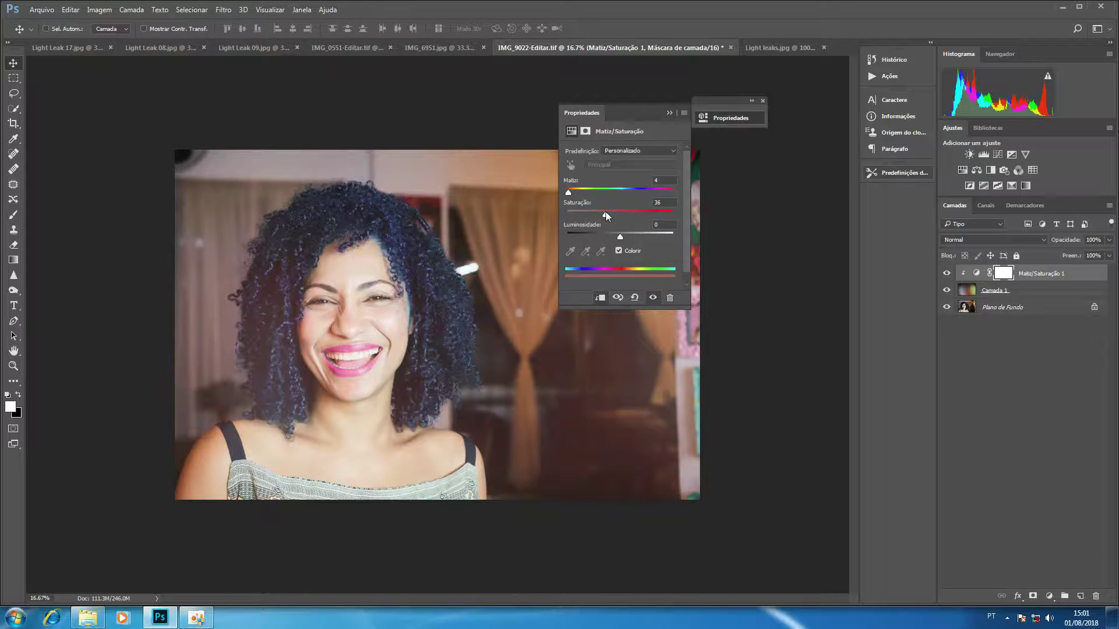
{"action": "left_click", "coordinate": [669, 112]}
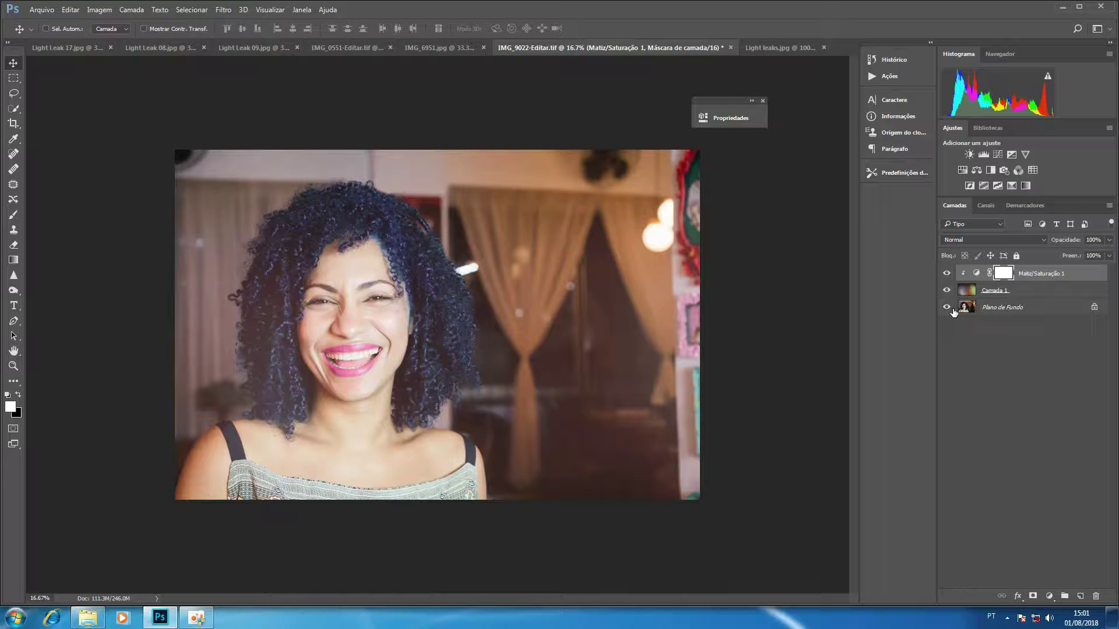
Step: Toggle the leak and tint off and on to compare, then select the Camada 1 layer
{"action": "left_click", "coordinate": [947, 307], "text": "alt"}
{"action": "left_click", "coordinate": [946, 307], "text": "alt"}
{"action": "left_click", "coordinate": [1029, 299]}
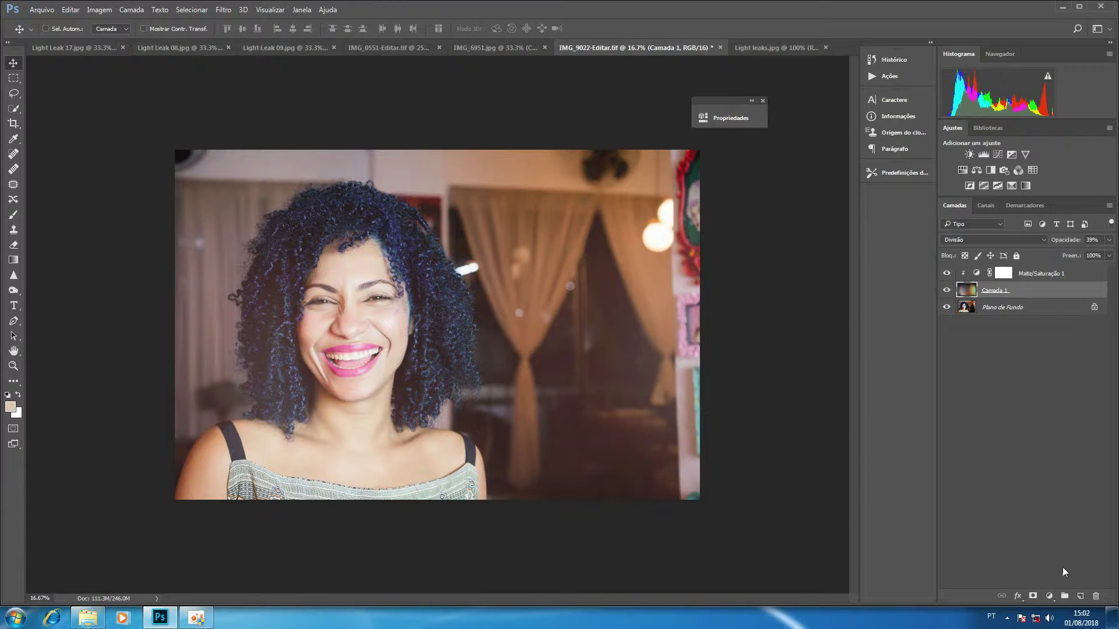
Step: Add a layer mask and paint the leak away over the hair and face with a 16% black brush, size 3300
{"action": "left_click", "coordinate": [1033, 595]}
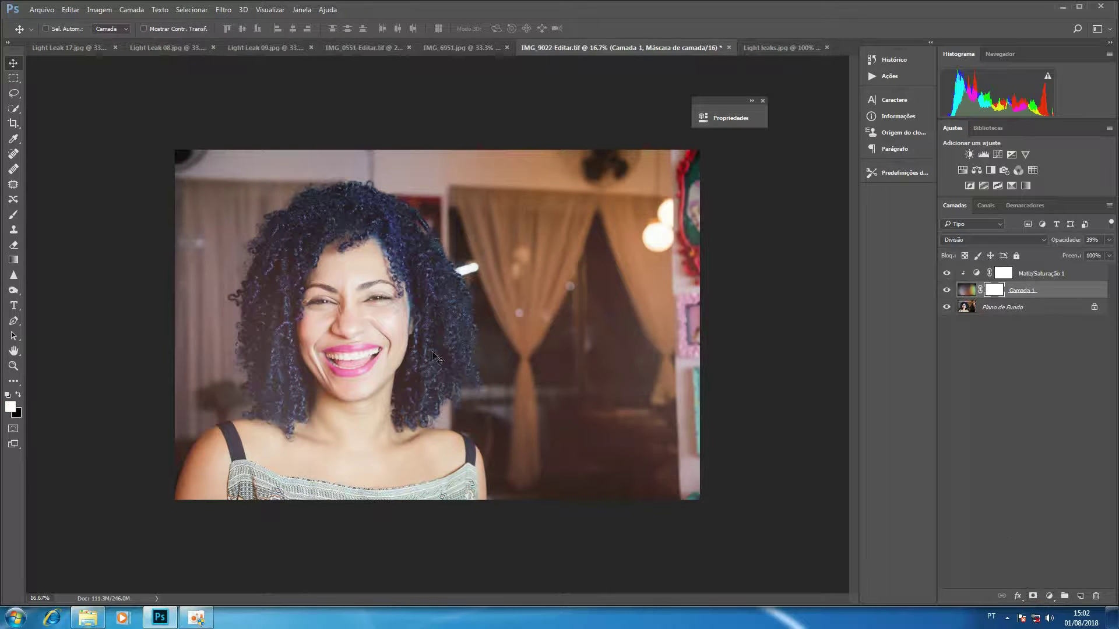
{"action": "left_click", "coordinate": [16, 217]}
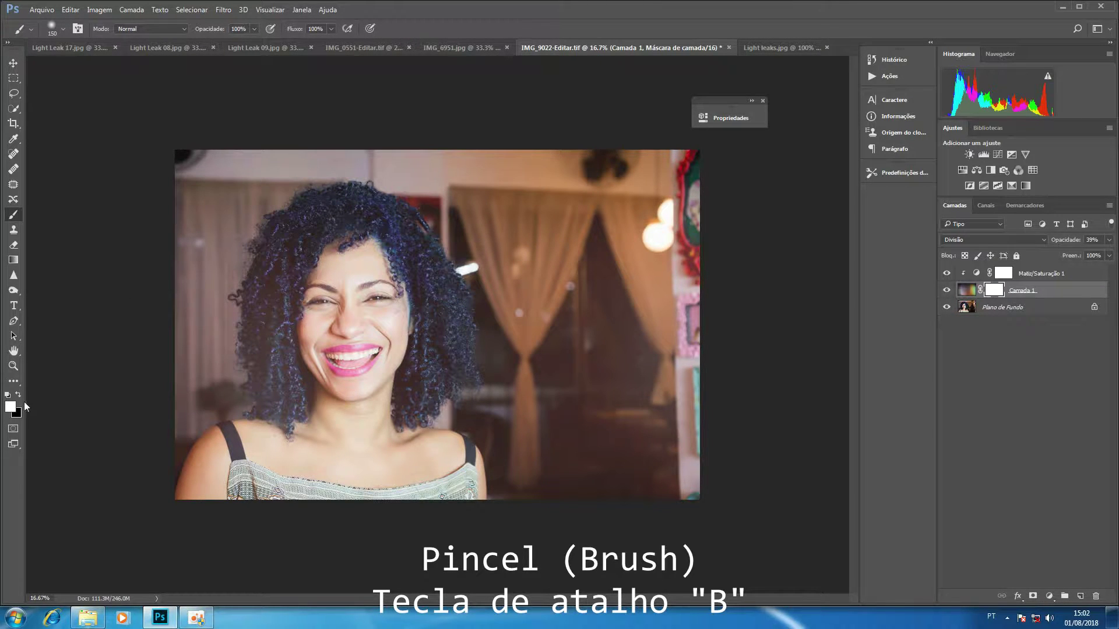
{"action": "key", "text": "x"}
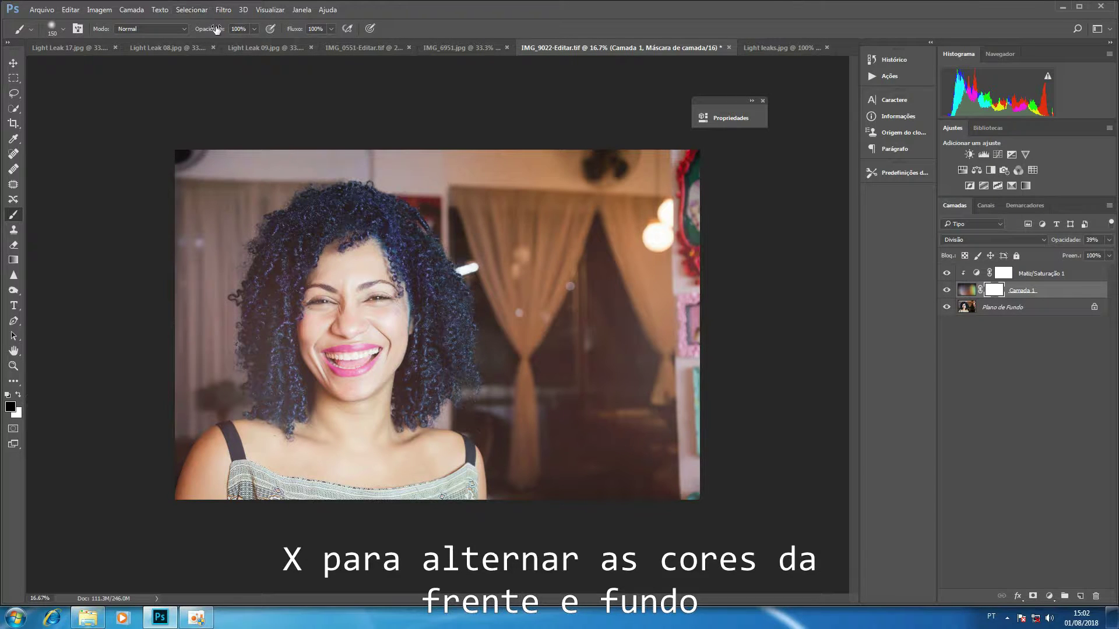
{"action": "left_click_drag", "start_coordinate": [215, 28], "coordinate": [173, 32]}
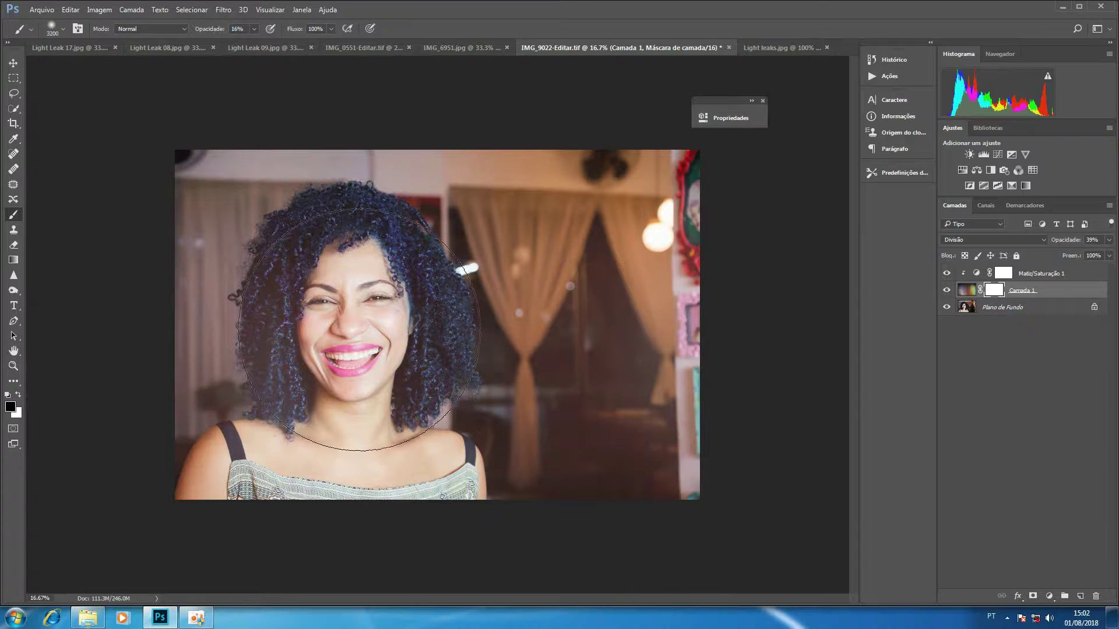
{"action": "key", "text": "bracketright"}
{"action": "key", "text": "bracketright"}
{"action": "key", "text": "bracketright"}
{"action": "left_click", "coordinate": [332, 347]}
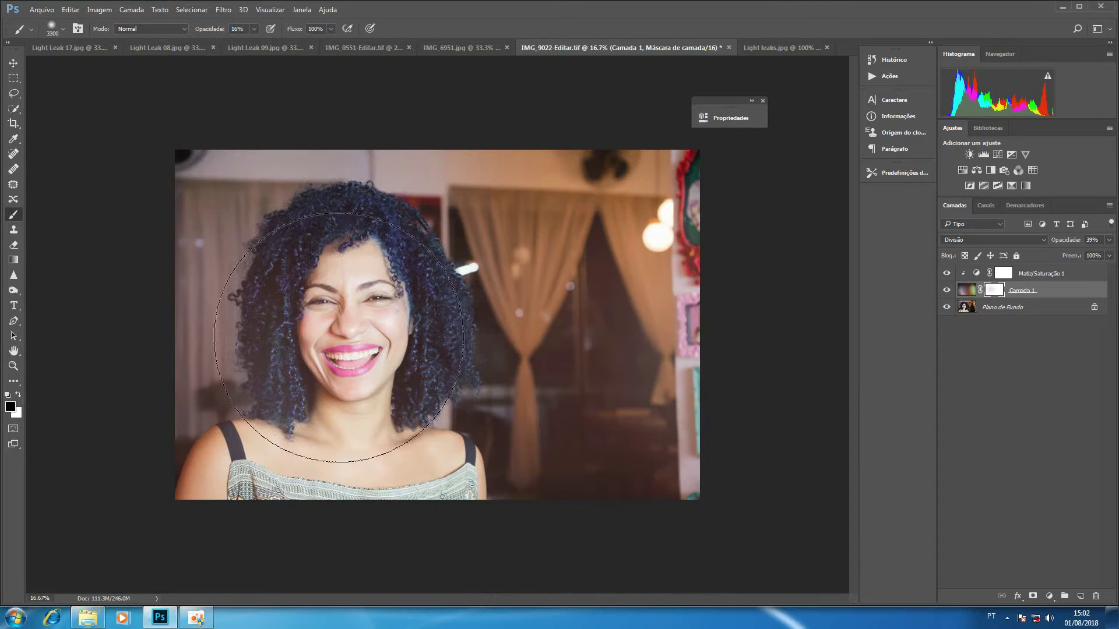
{"action": "left_click", "coordinate": [341, 297]}
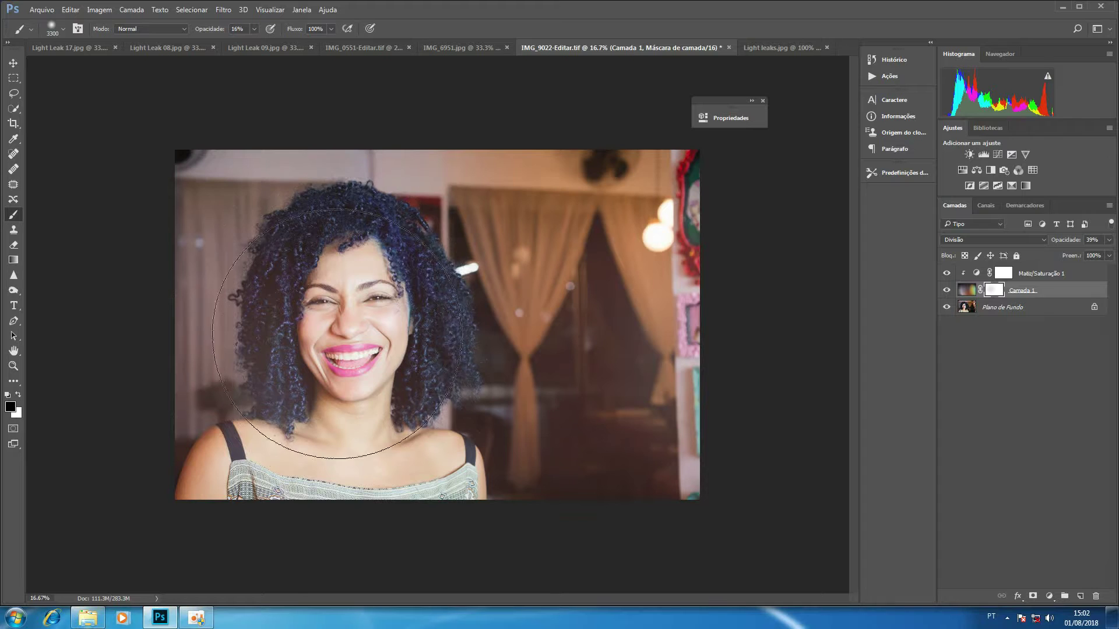
Step: Compare with the mask disabled, then paint white to restore some leak over the left-side hair
{"action": "key", "text": "v"}
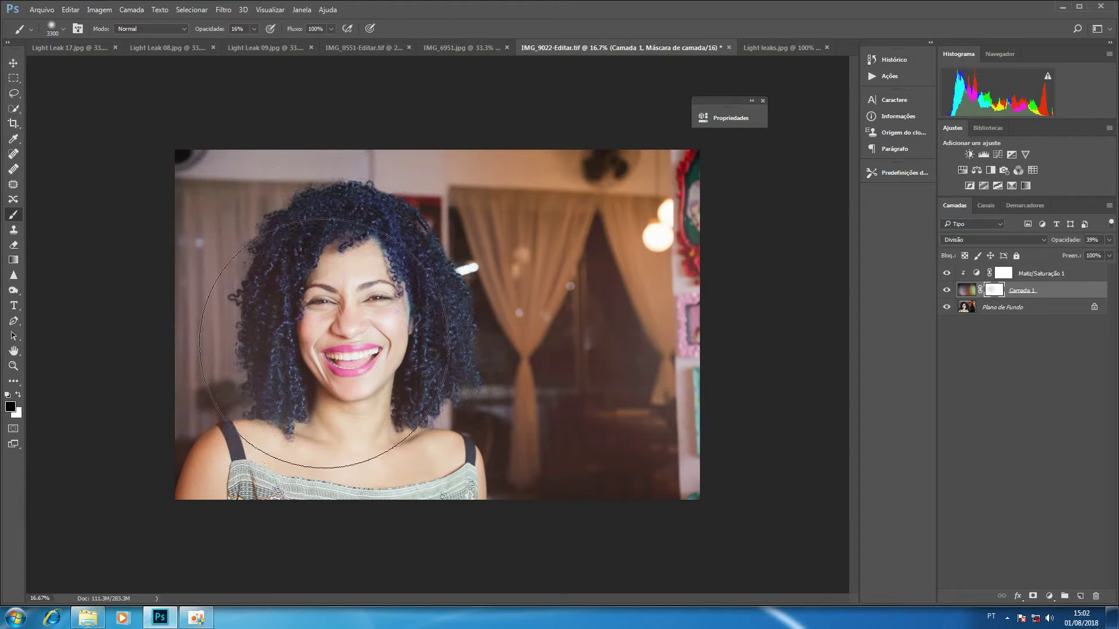
{"action": "left_click", "coordinate": [994, 290], "text": "shift"}
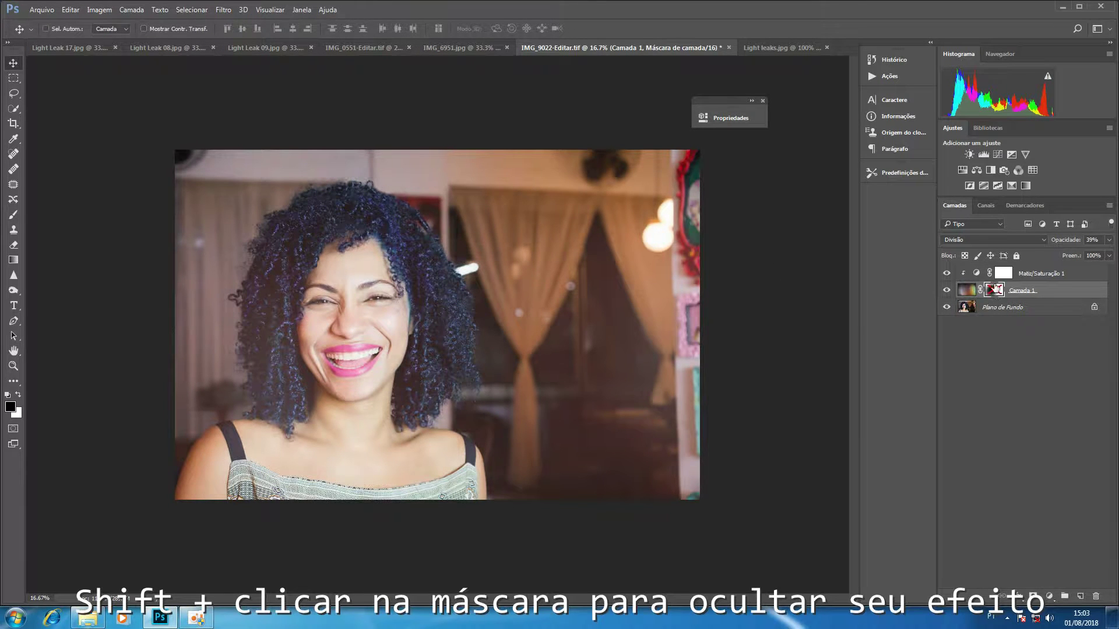
{"action": "left_click", "coordinate": [995, 291], "text": "shift"}
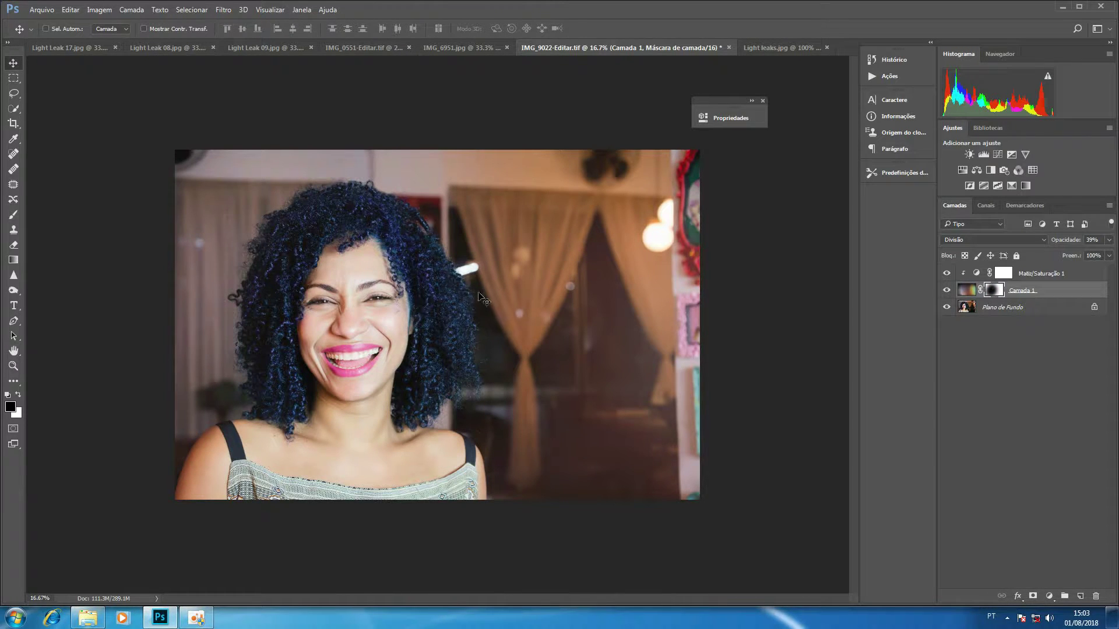
{"action": "key", "text": "b"}
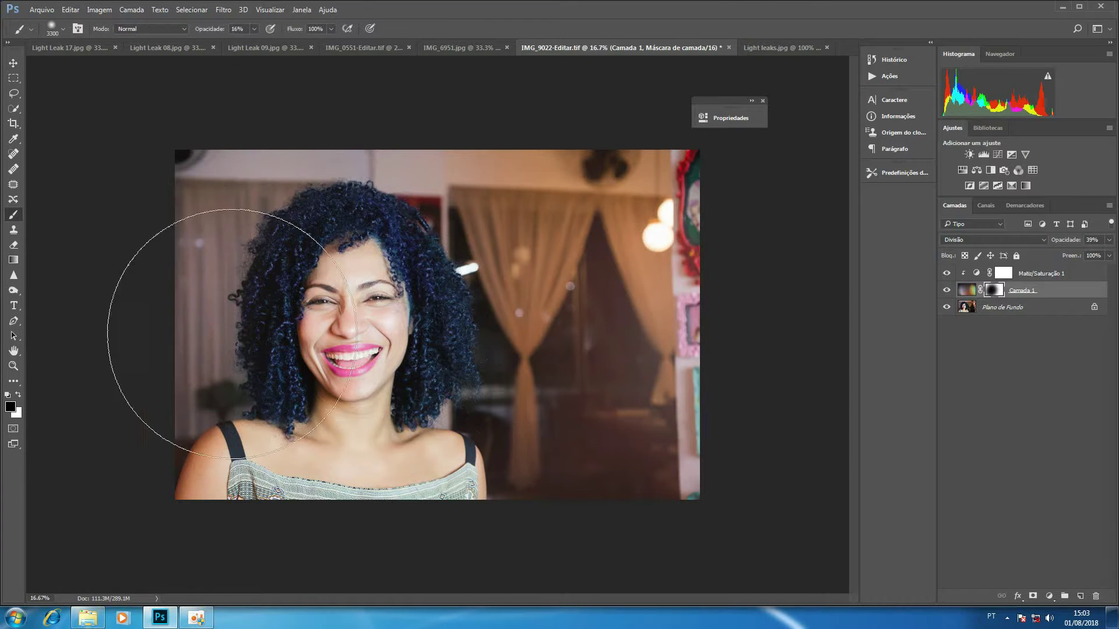
{"action": "key", "text": "x"}
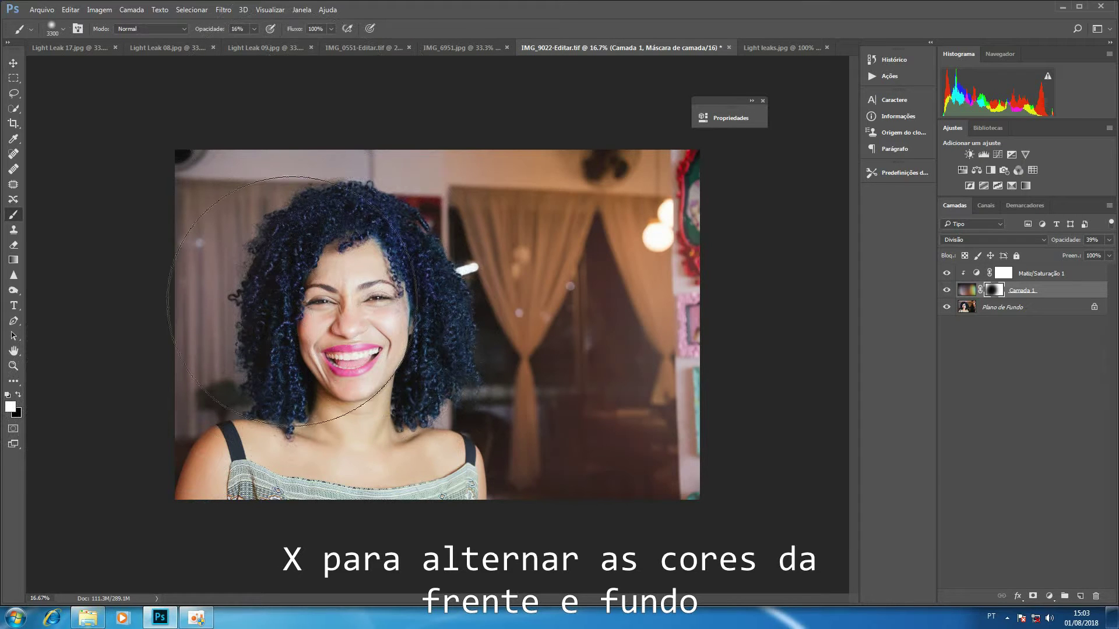
{"action": "mouse_move", "coordinate": [366, 339]}
{"action": "left_mouse_down"}
{"action": "mouse_move", "coordinate": [354, 265]}
{"action": "mouse_move", "coordinate": [357, 348]}
{"action": "left_mouse_up"}
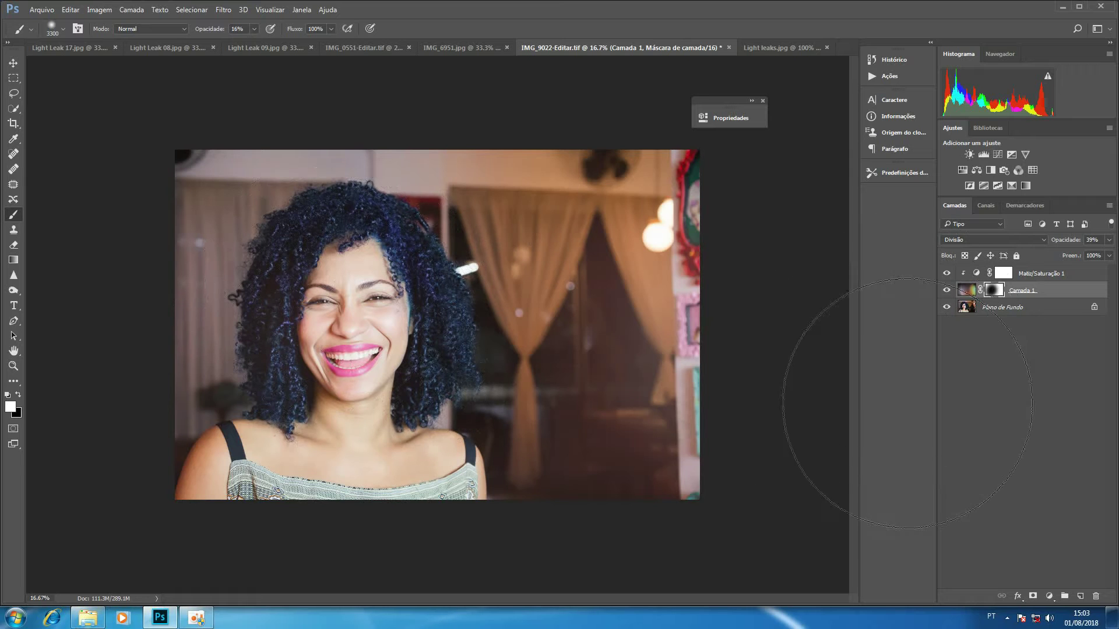
Step: Flip between IMG_6951.jpg and IMG_0551-Editar.tif, ending back on the baby photo IMG_6951.jpg
{"action": "left_click", "coordinate": [483, 46]}
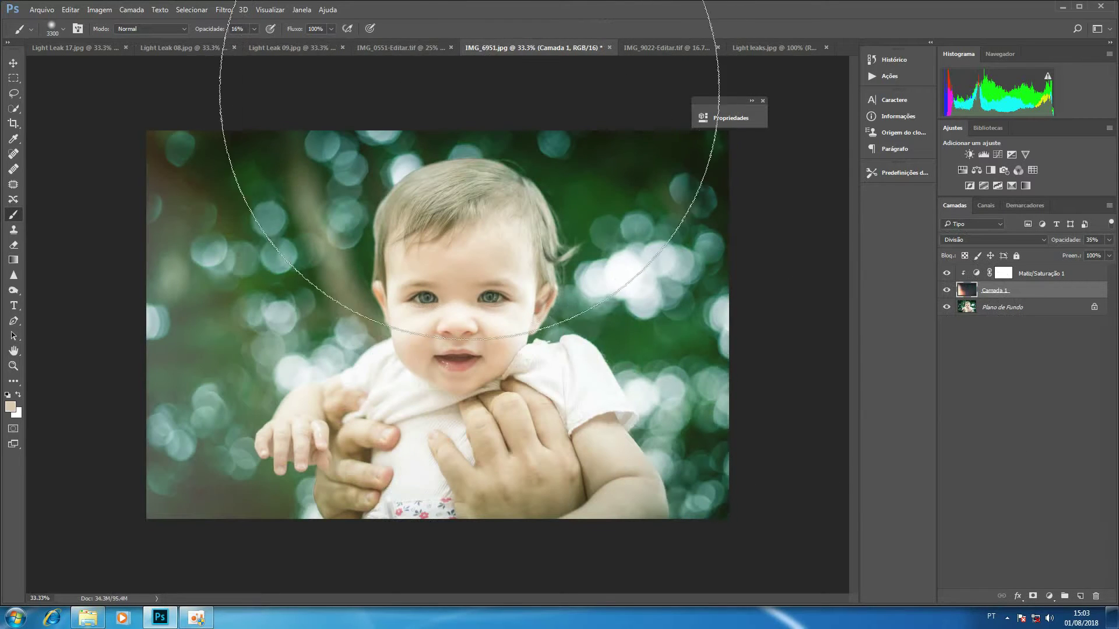
{"action": "left_click", "coordinate": [397, 48]}
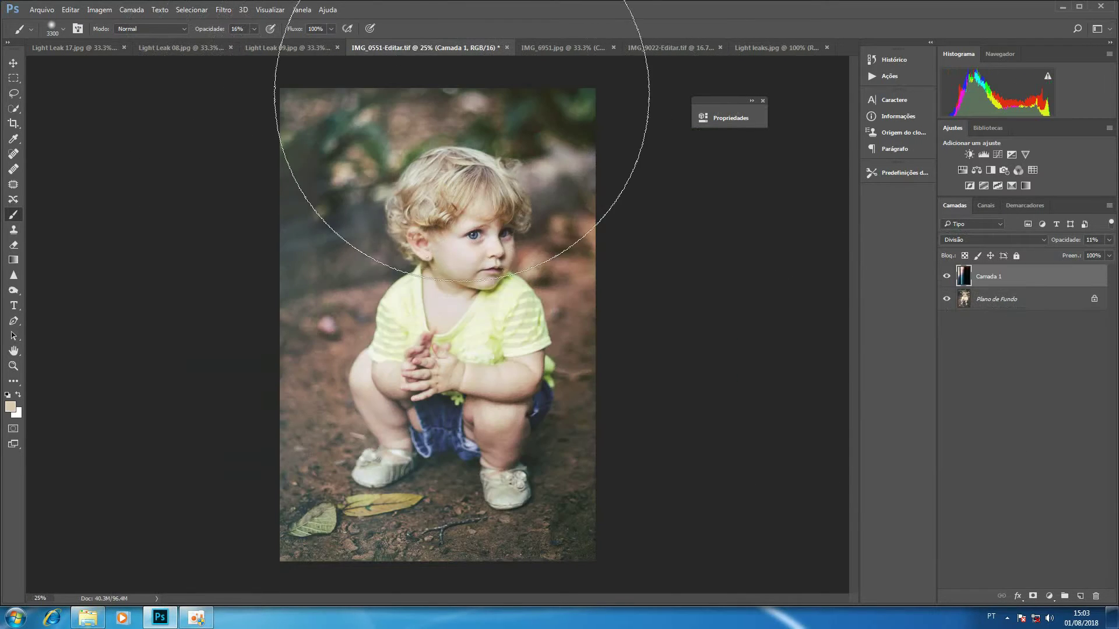
{"action": "left_click", "coordinate": [561, 48]}
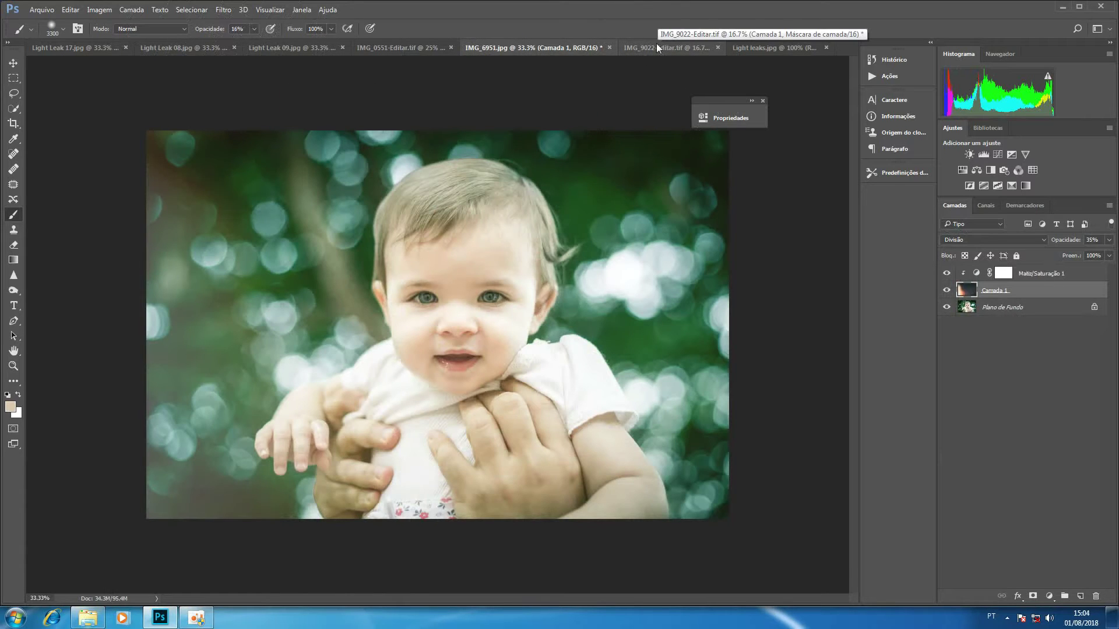